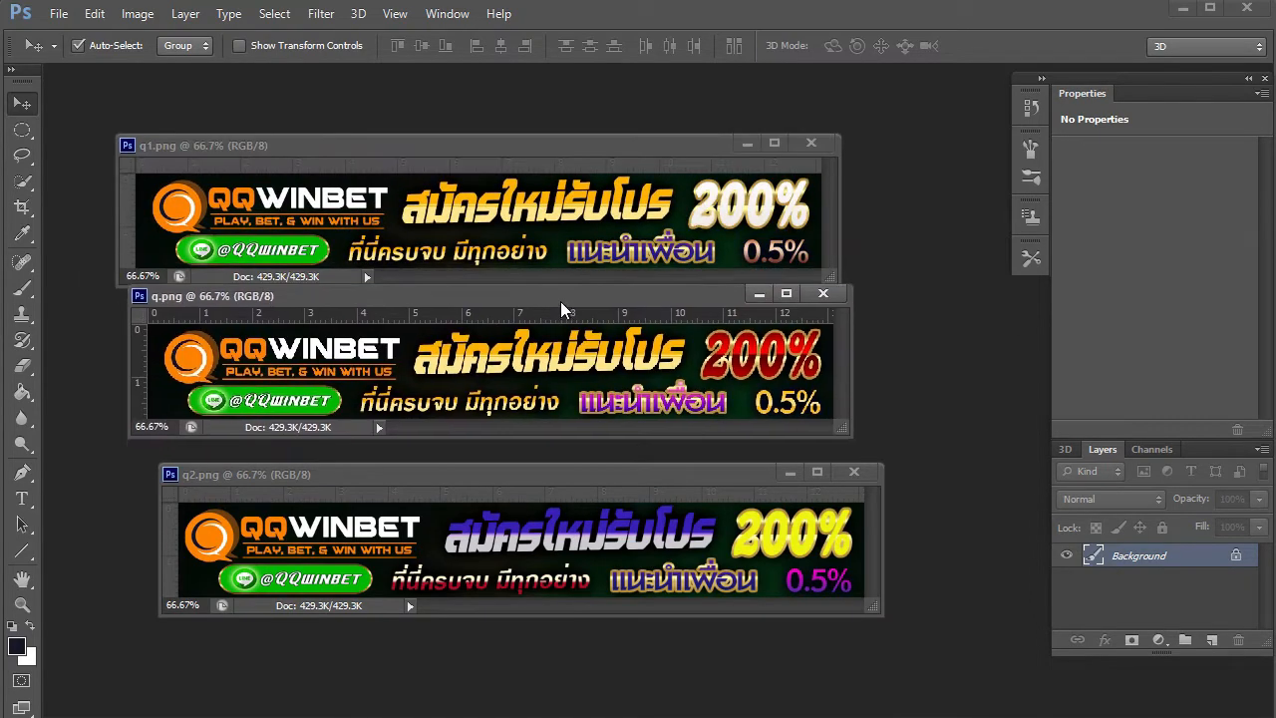
- Stack the q1.png, q.png and q2.png banner windows one above another
drag(522, 154, 541, 110)
drag(612, 306, 632, 275)
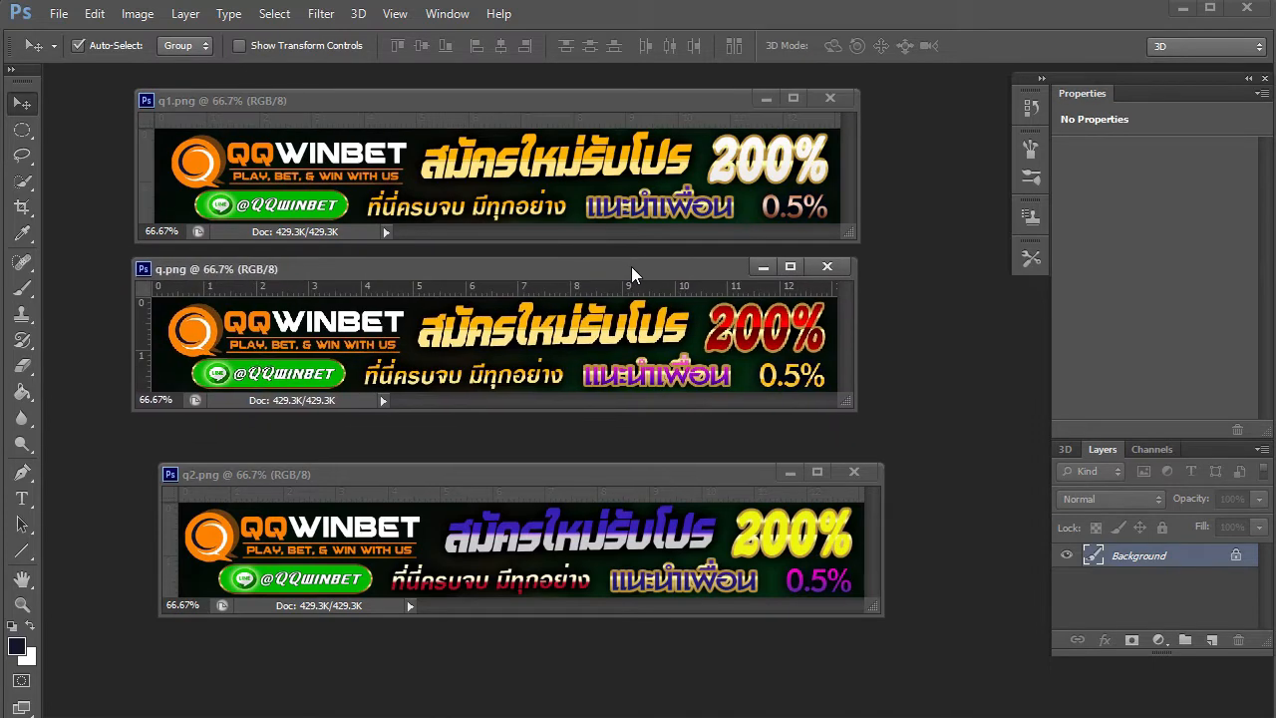
drag(606, 476, 570, 445)
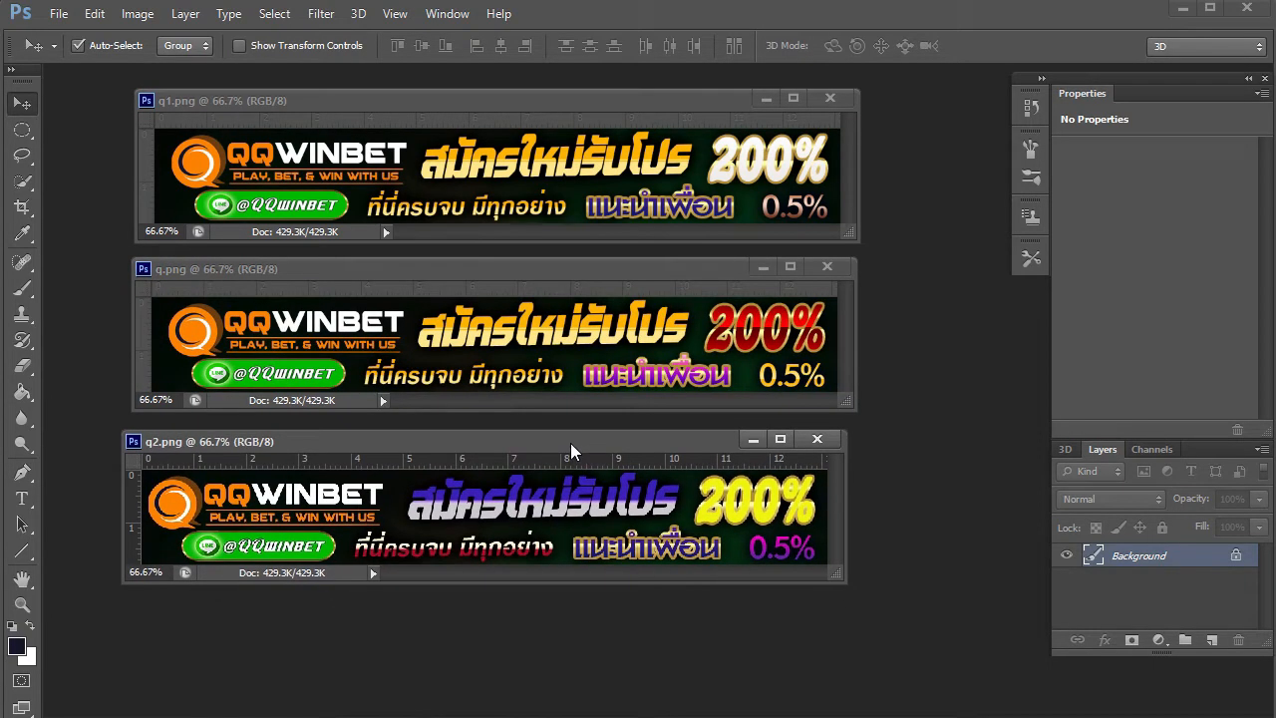
- Convert the locked Background to Layer 0 in q2.png, q.png and q1.png
double_click(1146, 559)
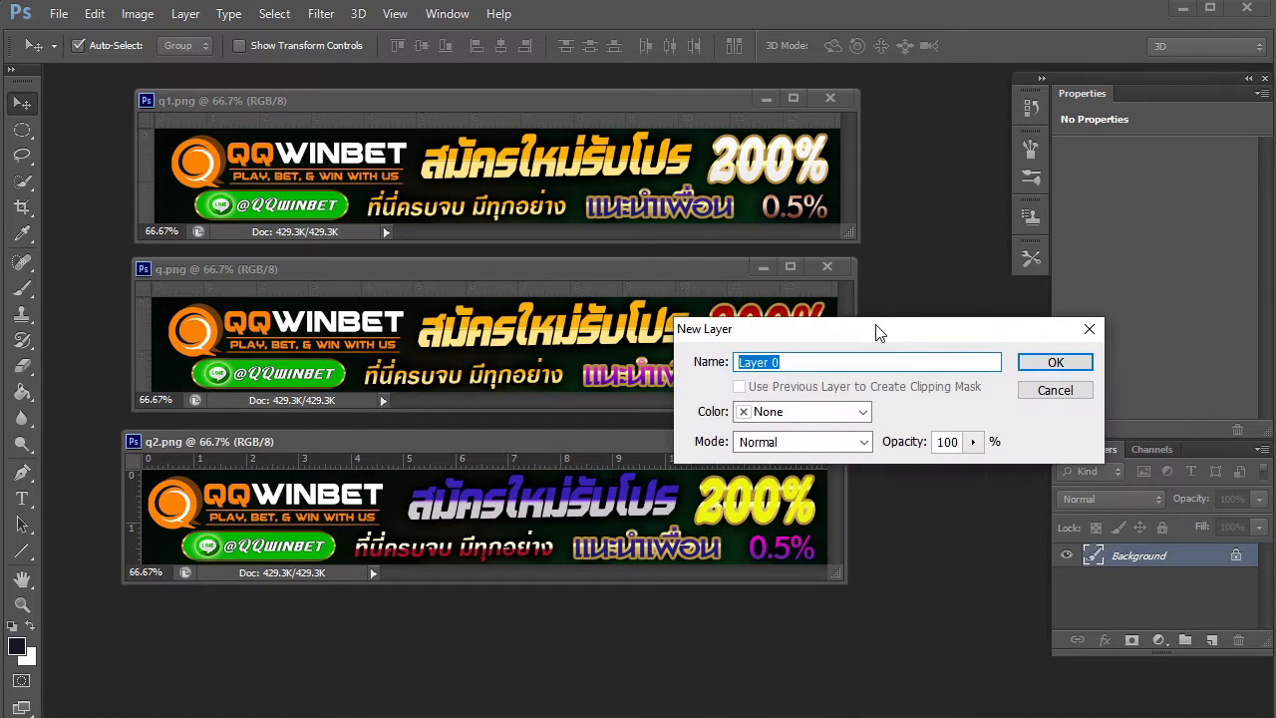
click(1036, 362)
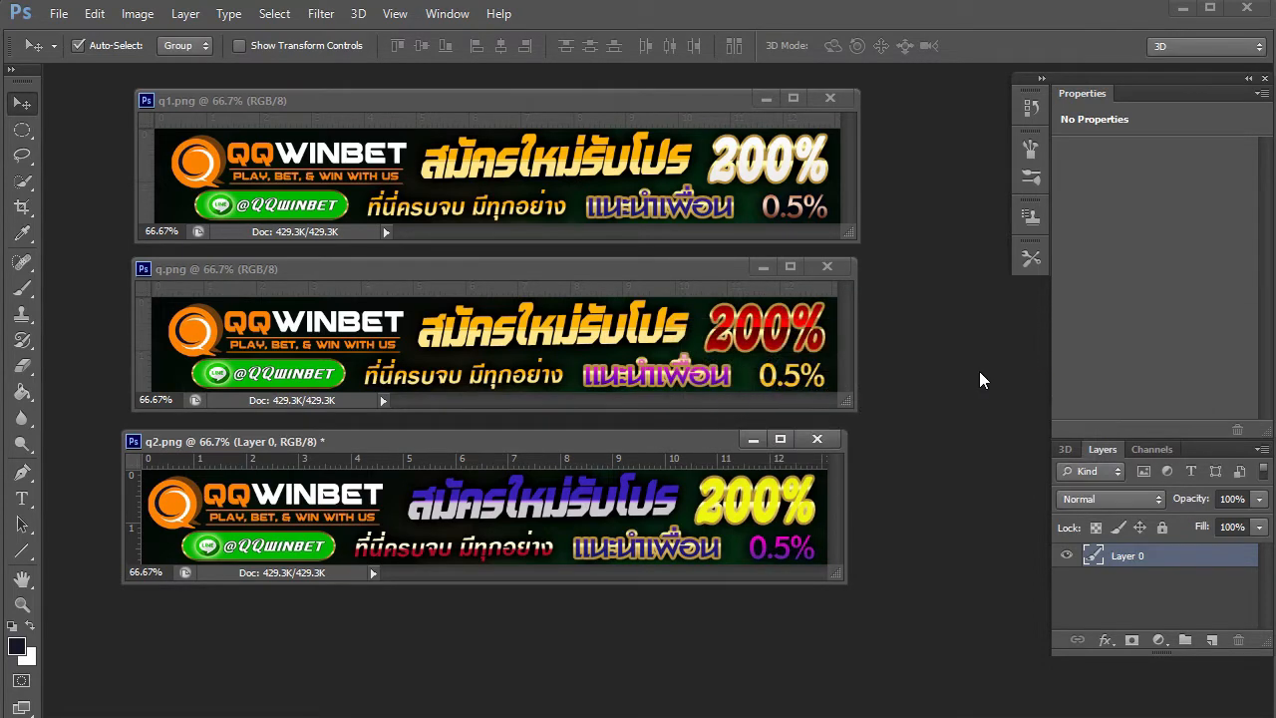
click(546, 339)
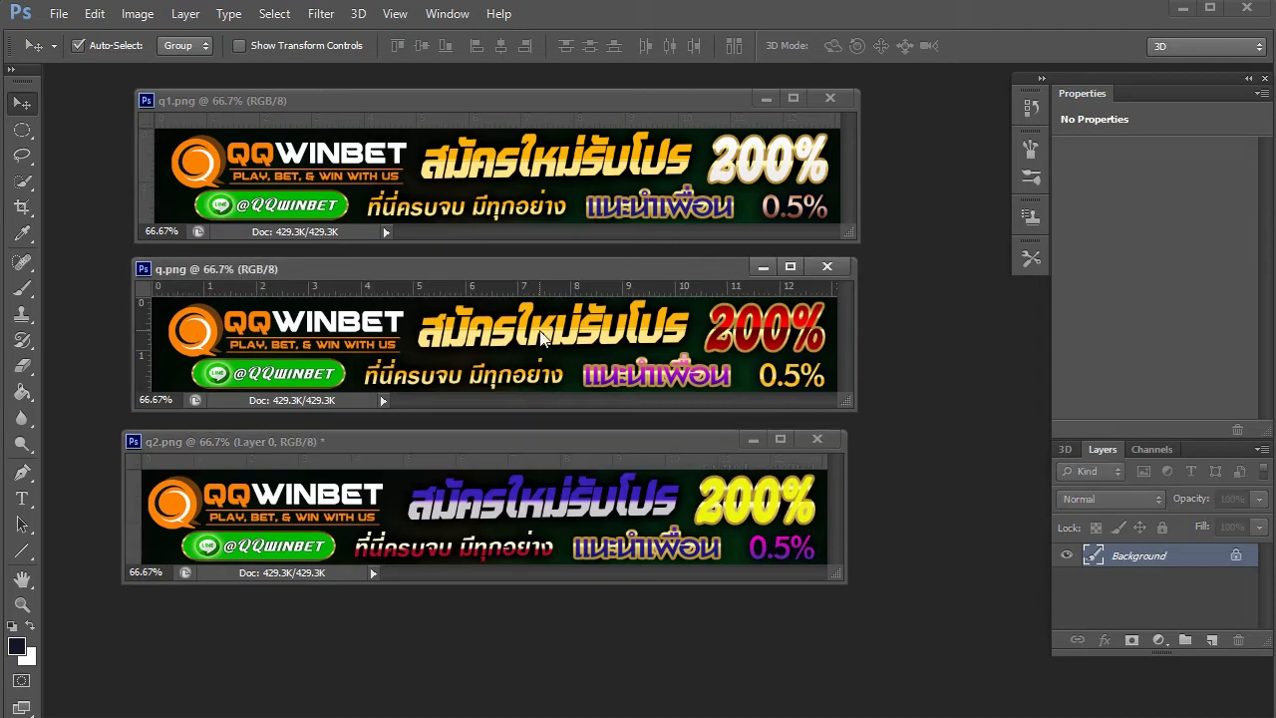
double_click(1157, 554)
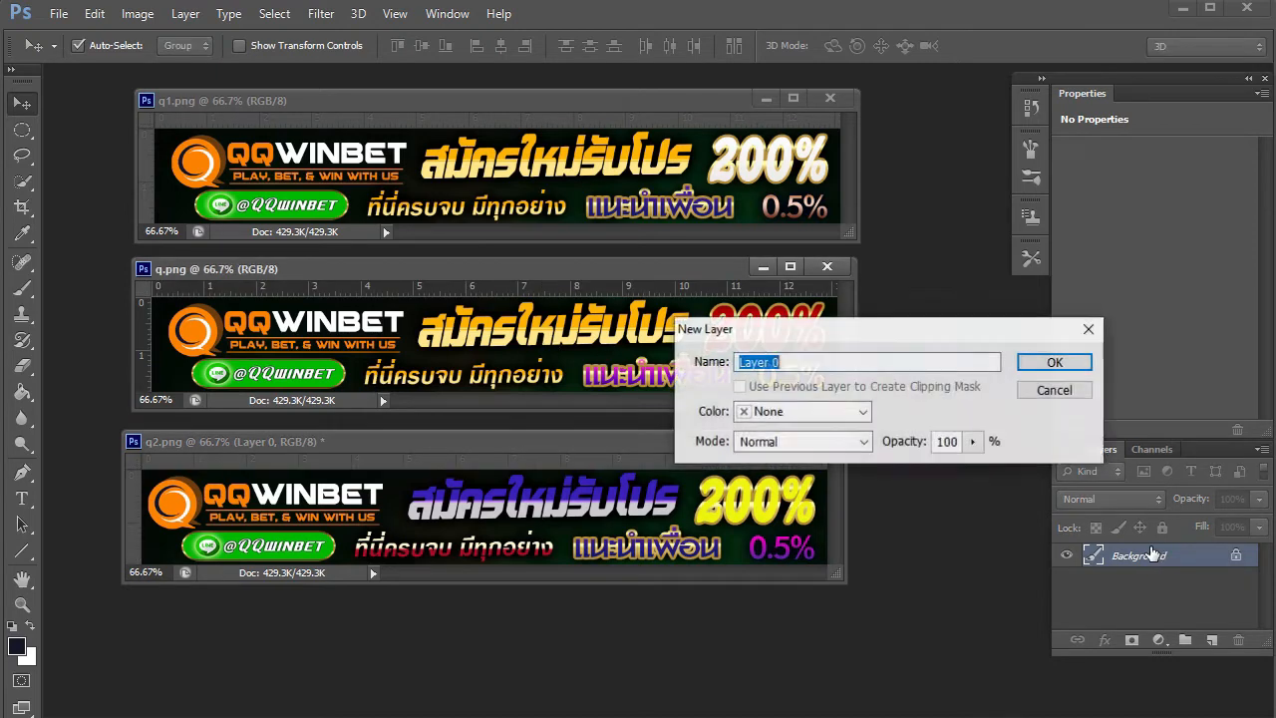
click(1078, 366)
click(538, 167)
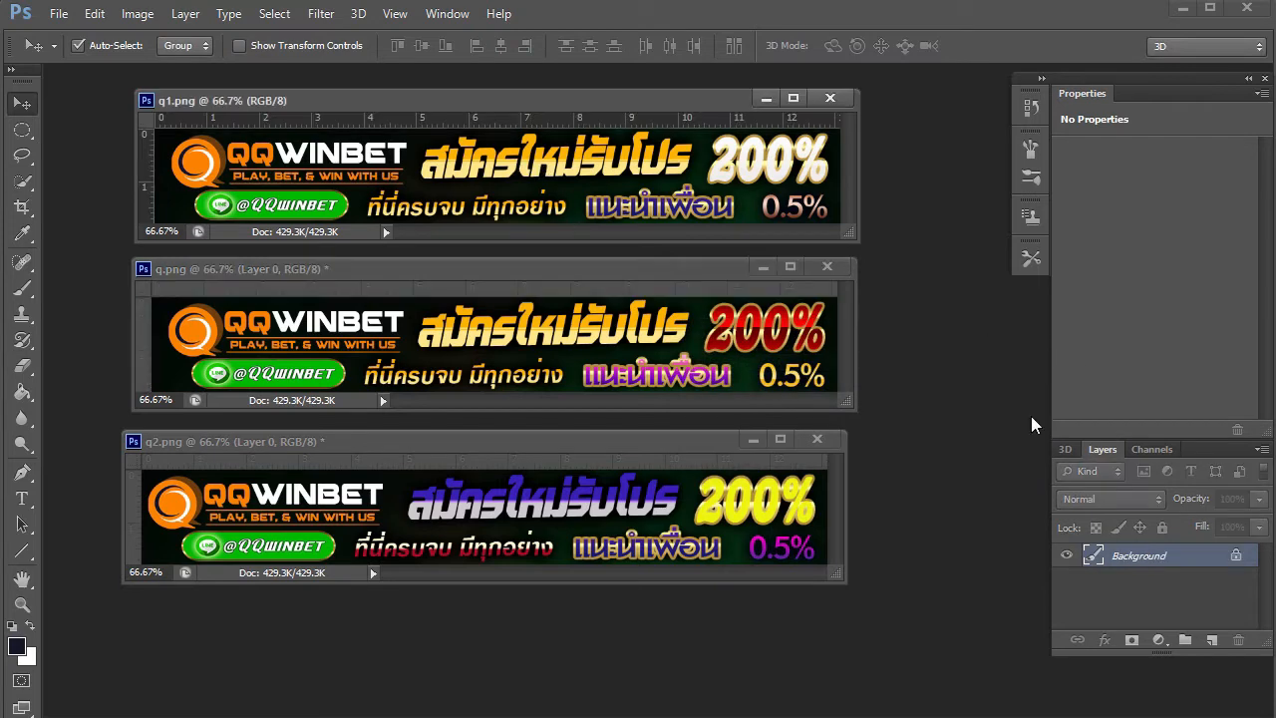
double_click(1146, 559)
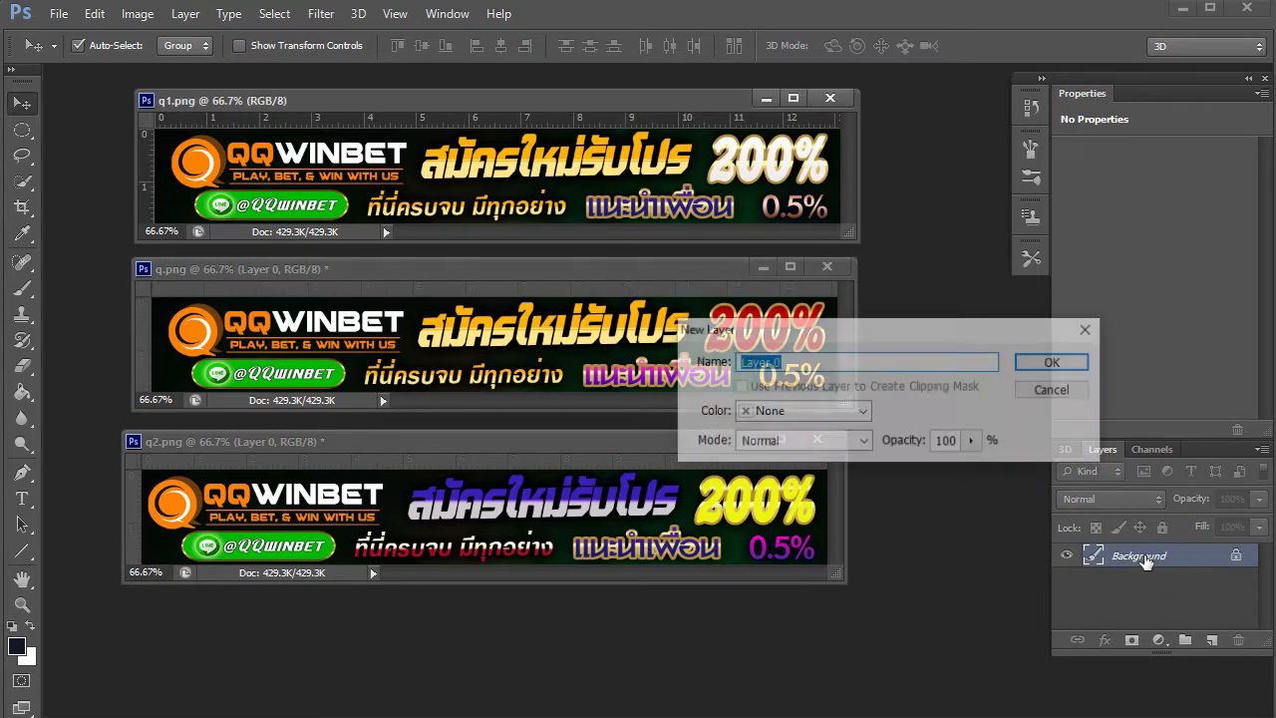
click(1050, 362)
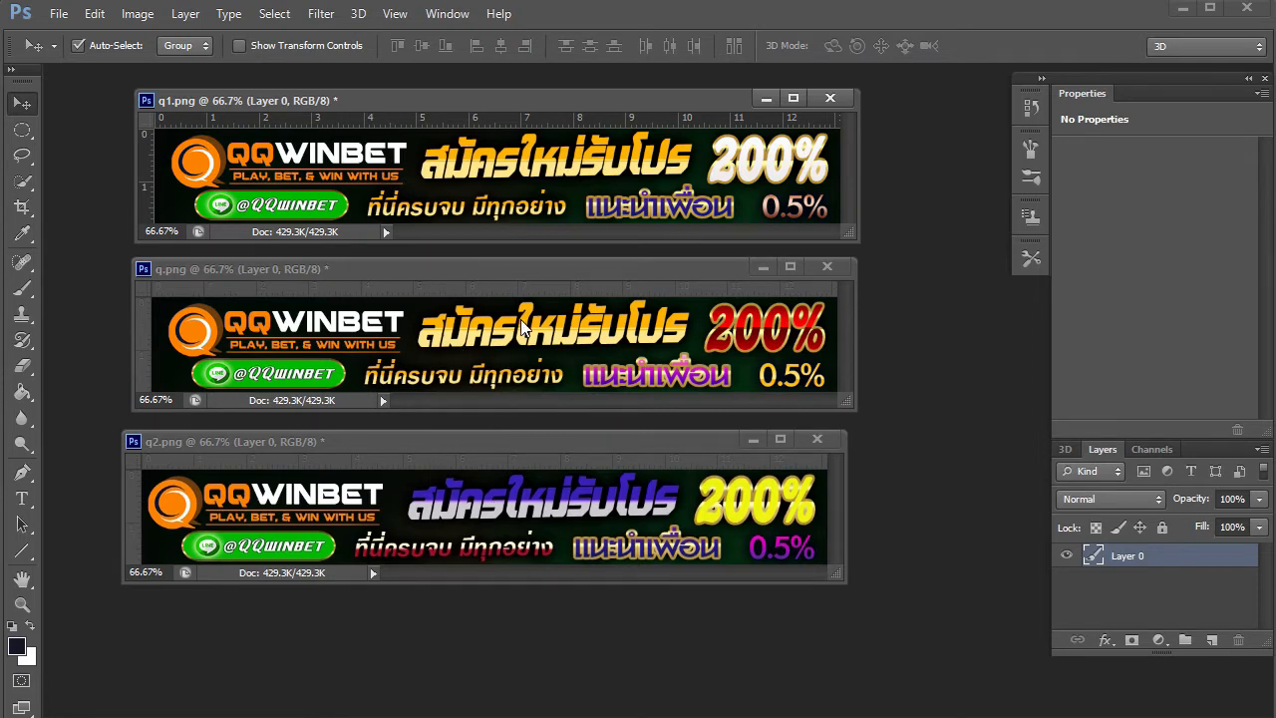
click(636, 538)
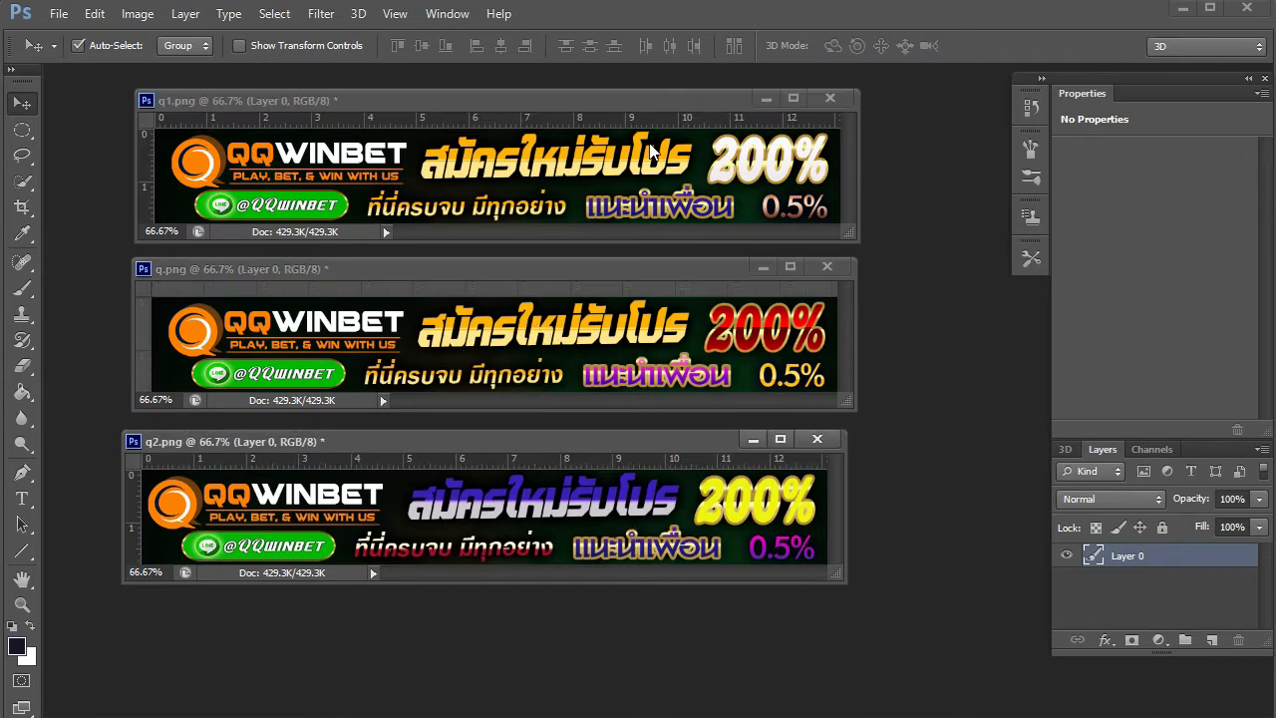
- Drag the q.png and q1.png banners into q2.png as Layer 1 and Layer 2
click(528, 347)
click(594, 503)
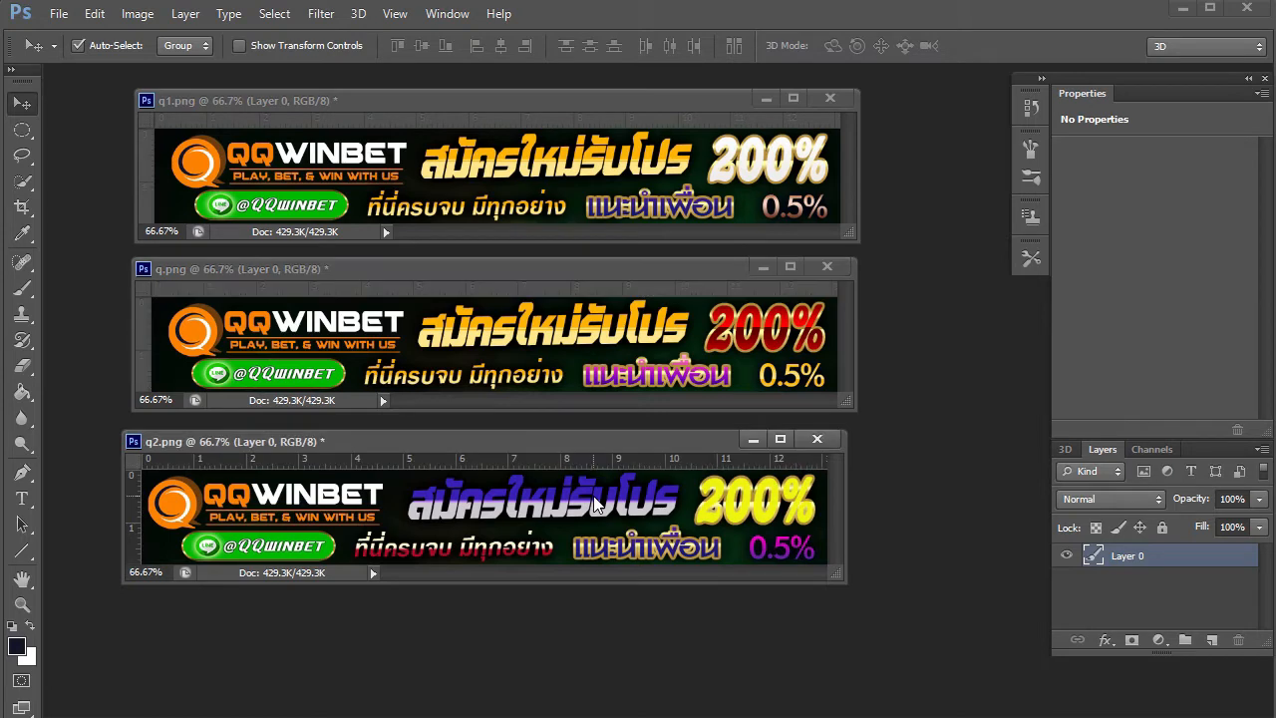
click(603, 349)
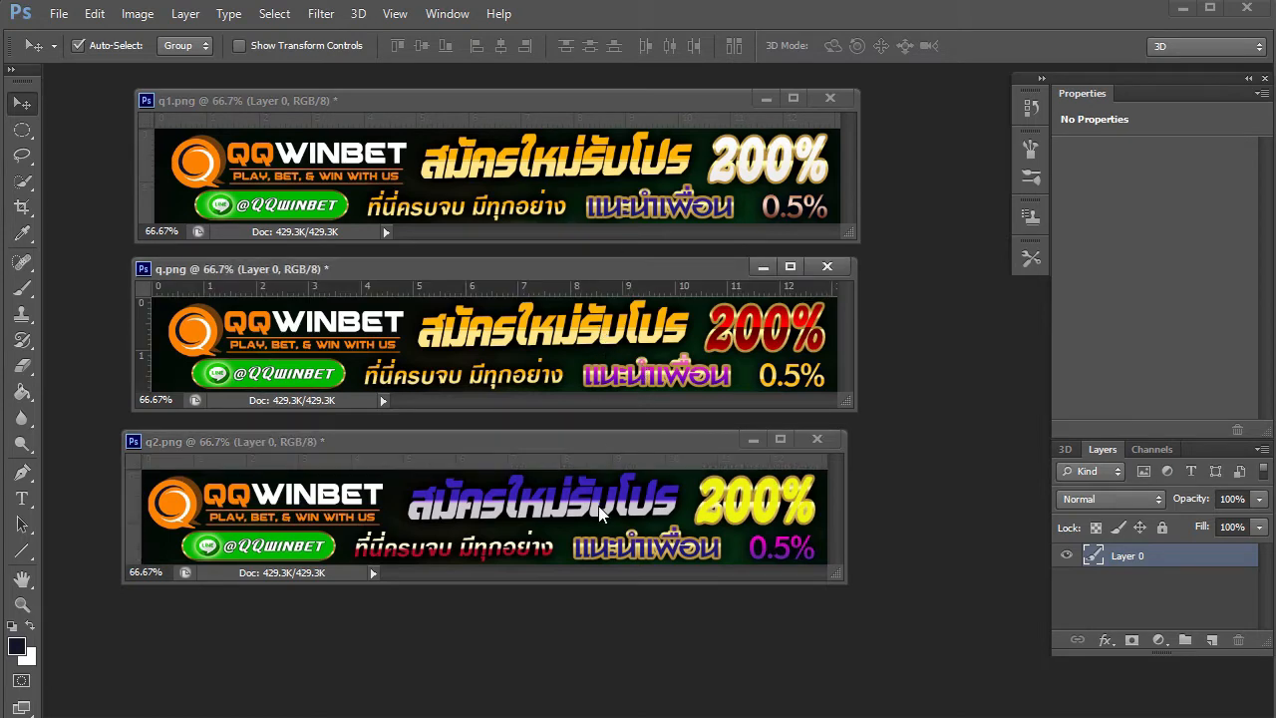
drag(614, 346, 585, 518)
click(630, 171)
drag(630, 172, 573, 541)
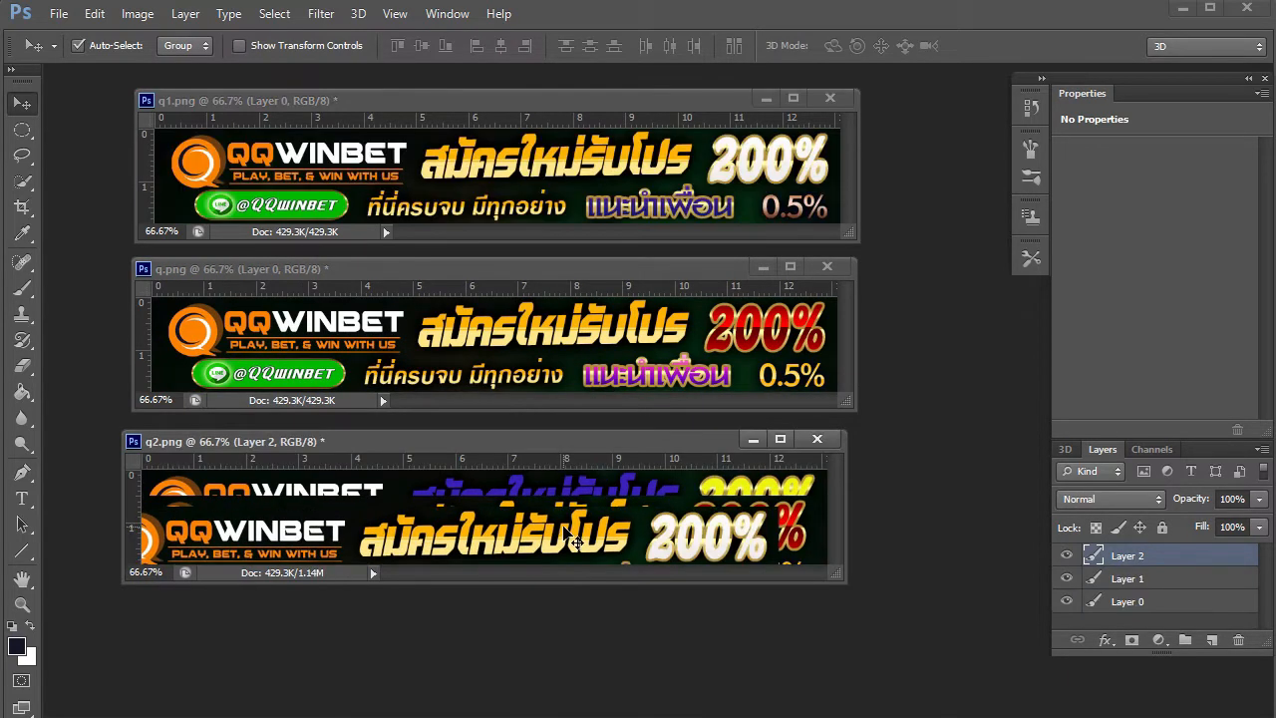
- Close q.png and q1.png without saving changes
click(829, 269)
click(827, 270)
click(829, 293)
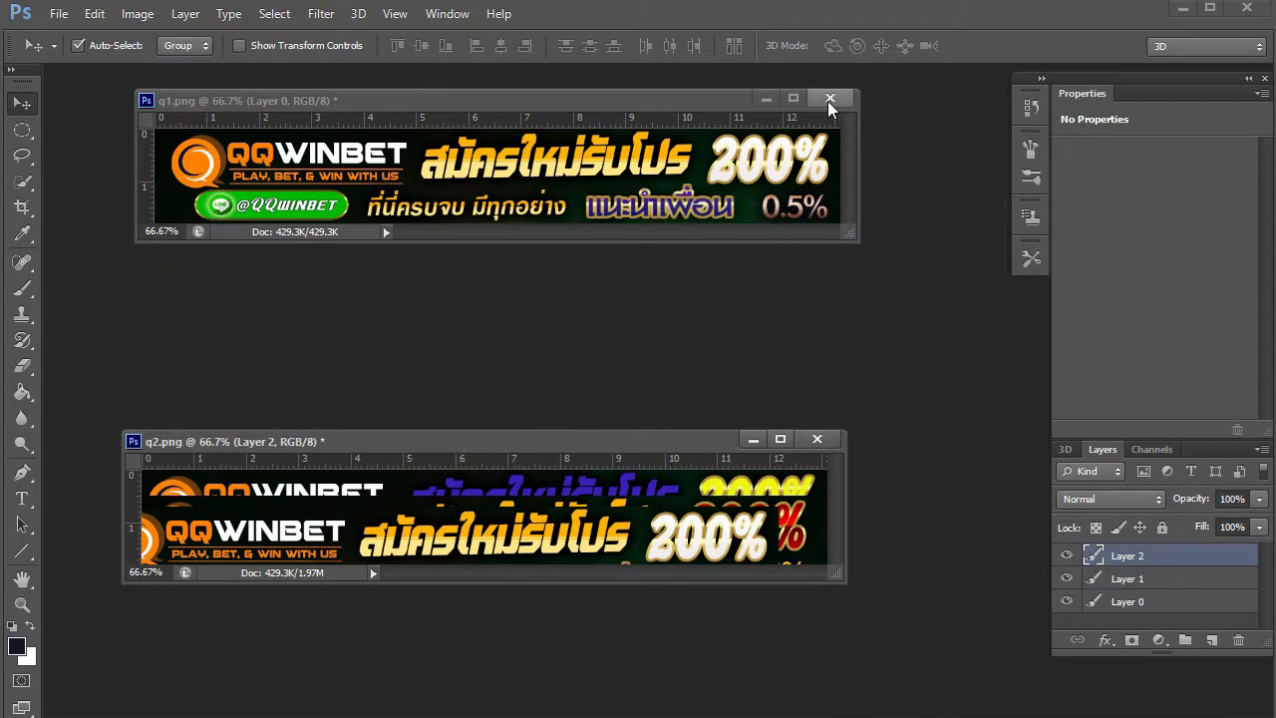
click(829, 102)
click(830, 297)
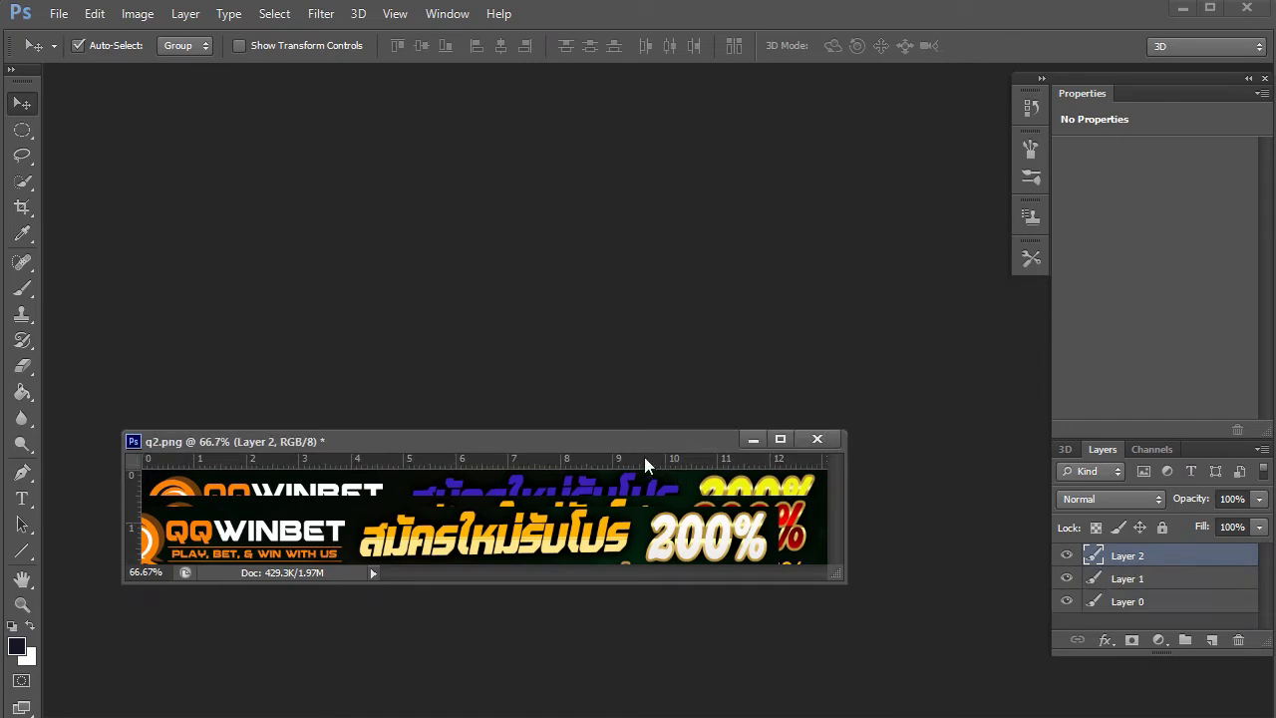
- Enlarge the q2.png window on all sides and select the entire canvas with Ctrl+A
drag(617, 430, 607, 203)
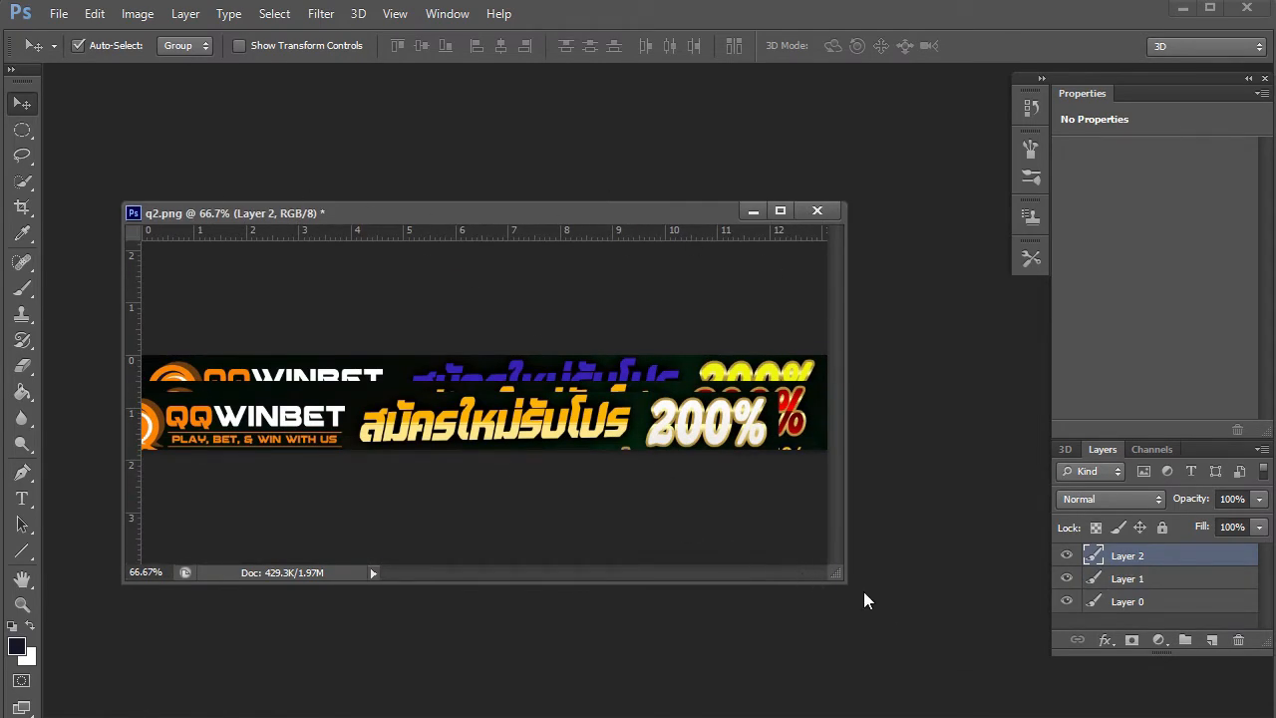
drag(840, 582, 984, 692)
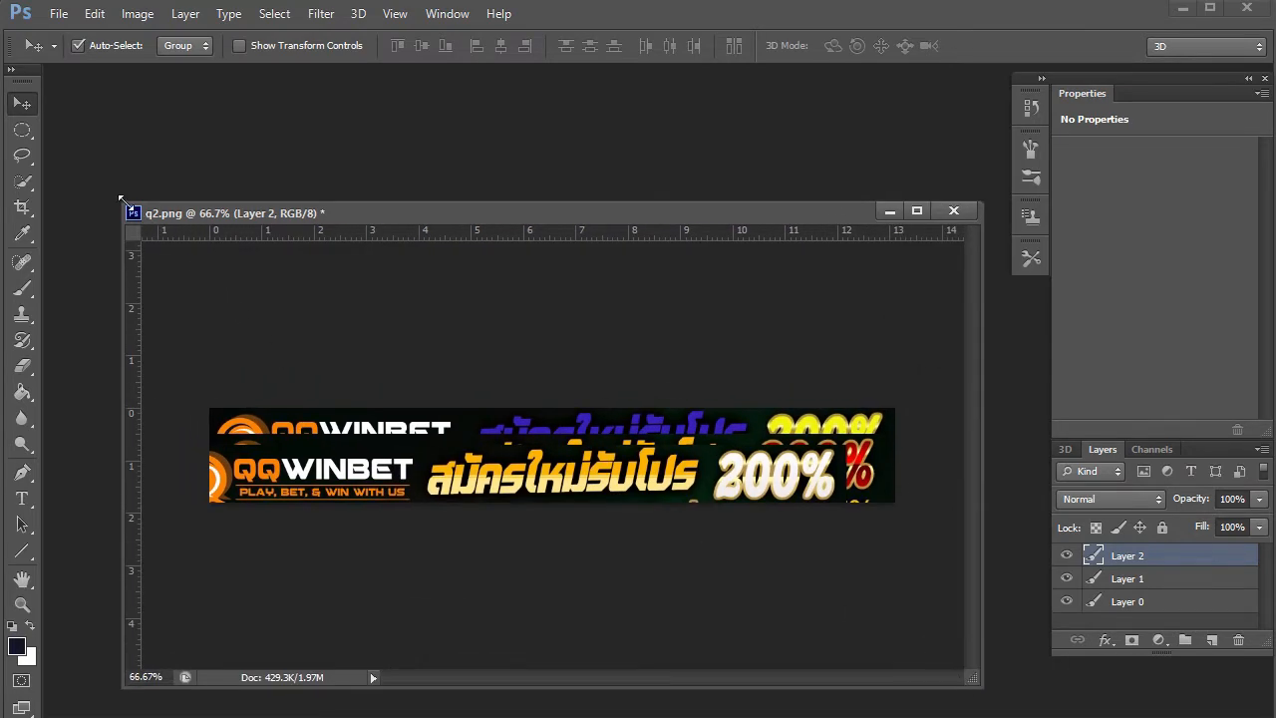
drag(120, 199, 65, 70)
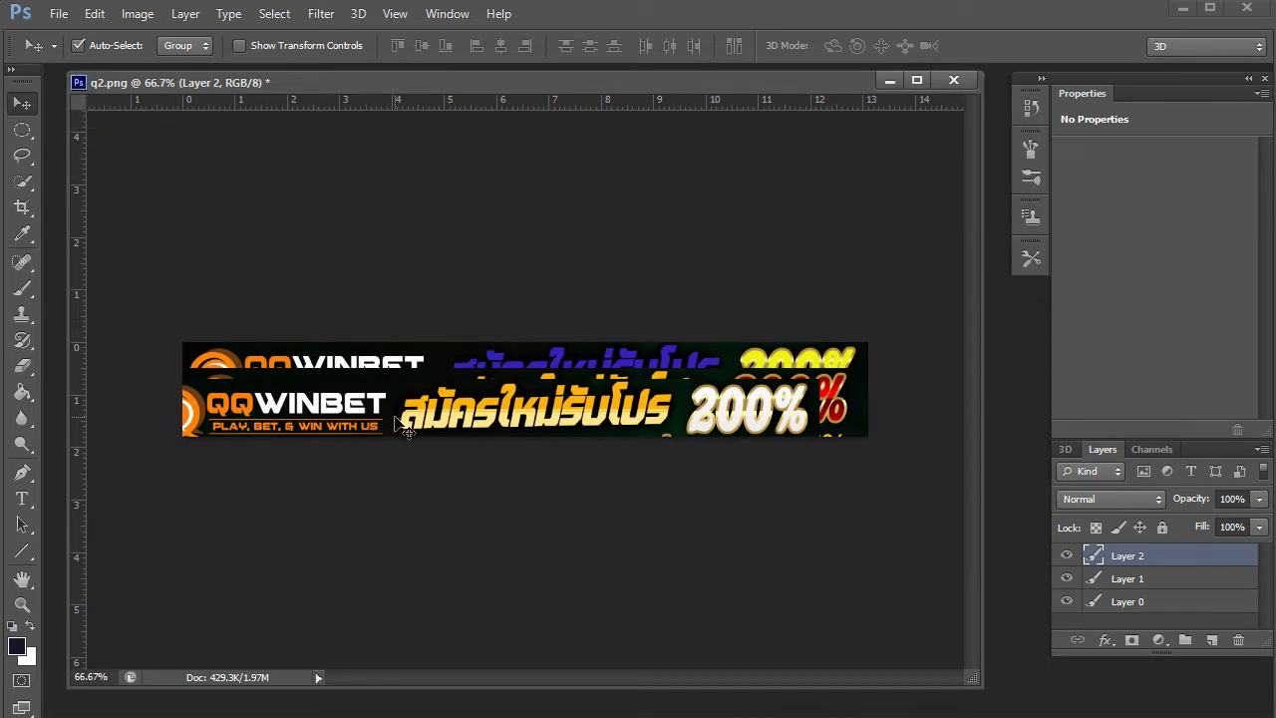
key(ctrl+a)
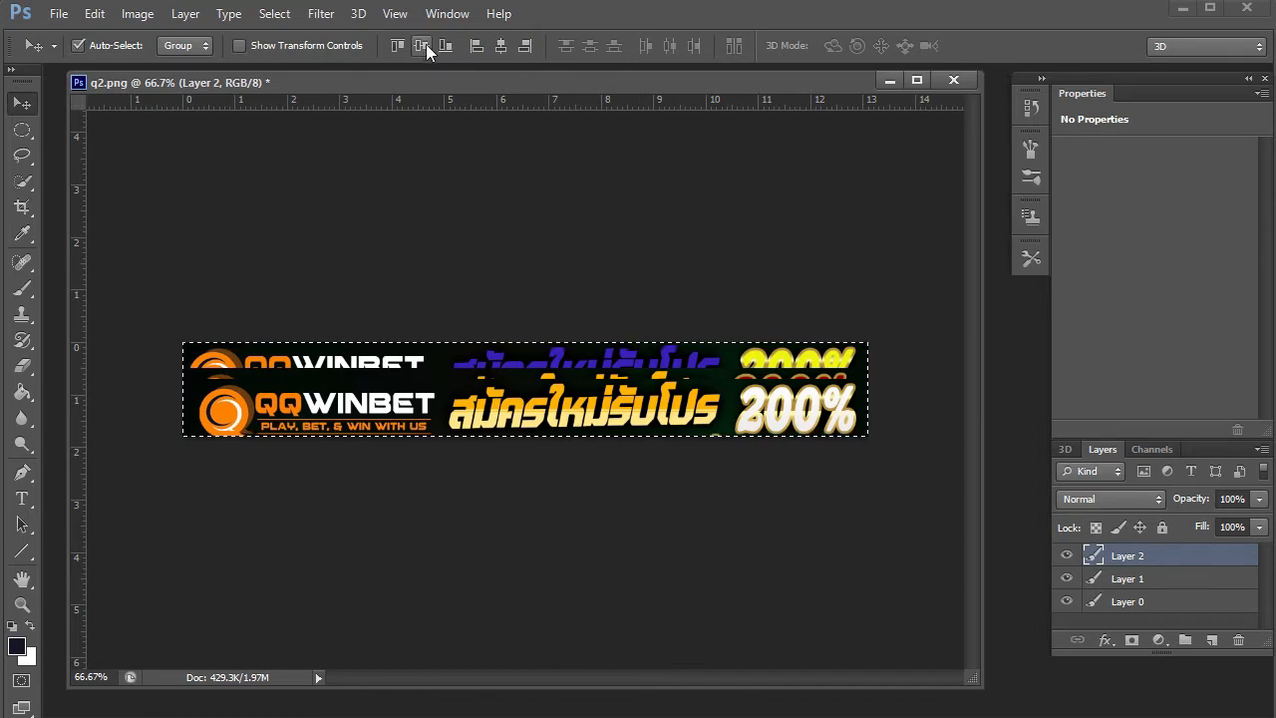
- Centre Layer 1 horizontally and vertically on the canvas with Layer 2 temporarily hidden, then select Layer 0
click(1138, 582)
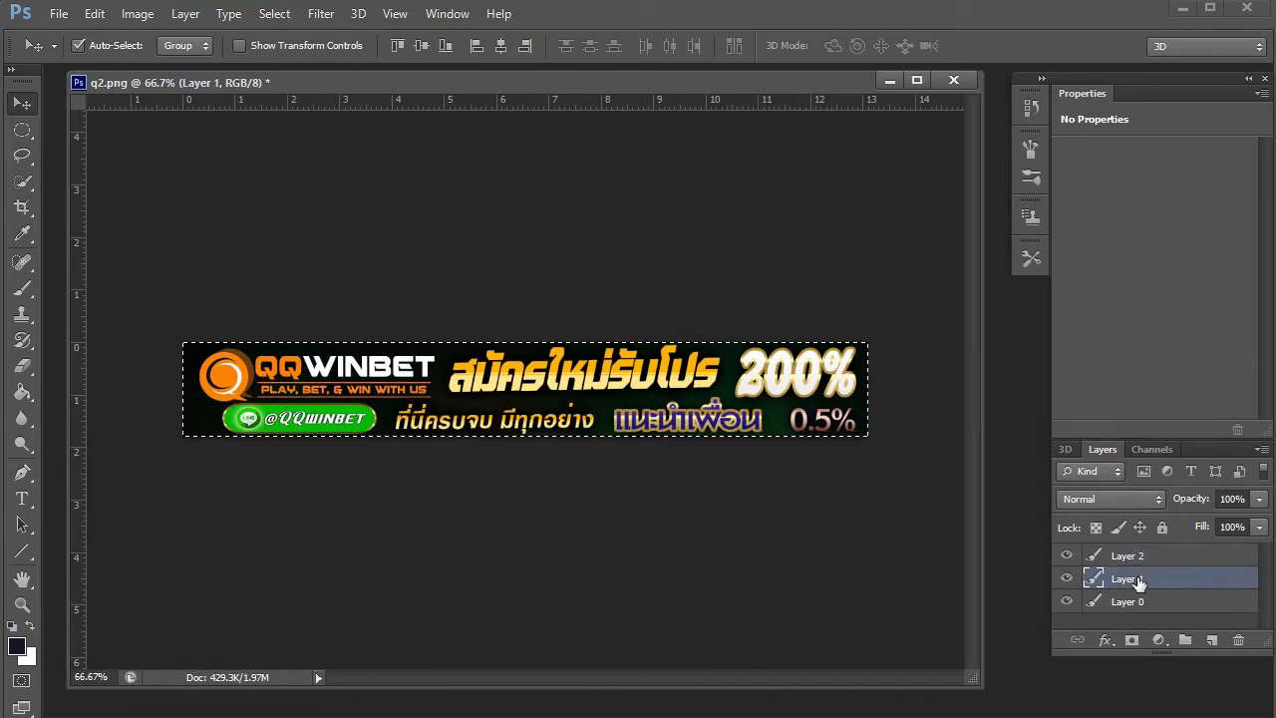
click(1067, 556)
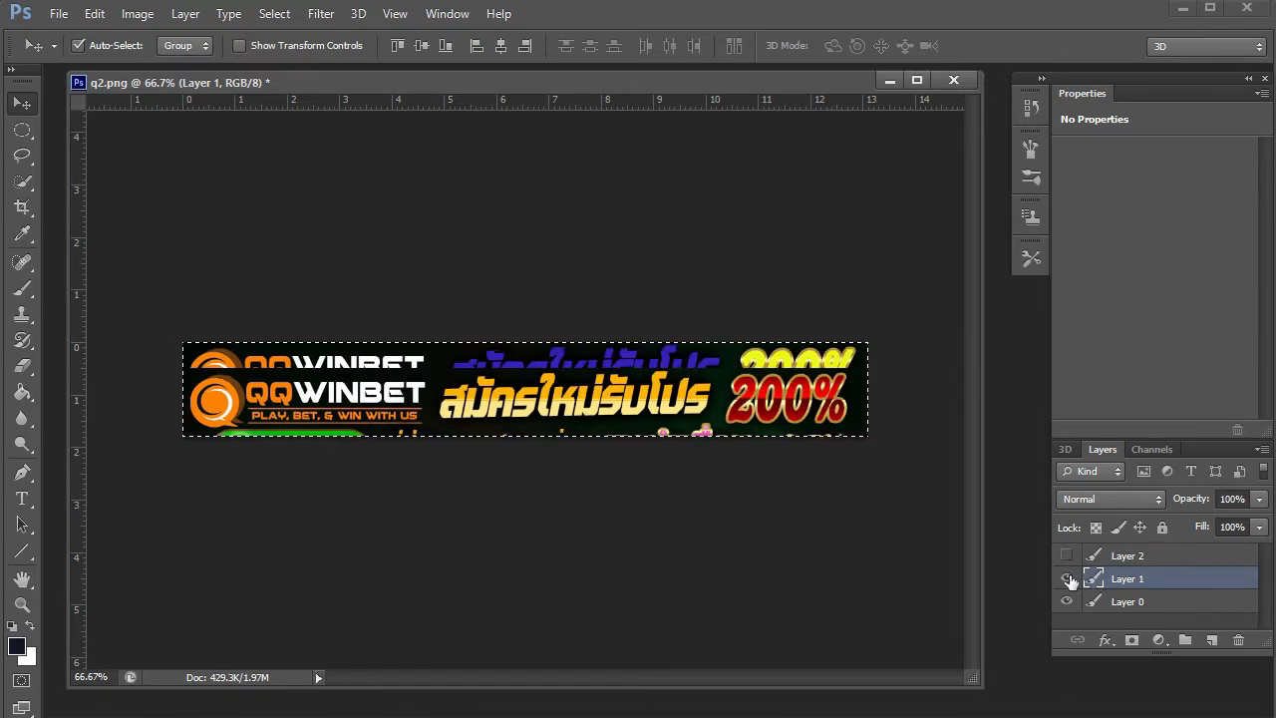
click(499, 45)
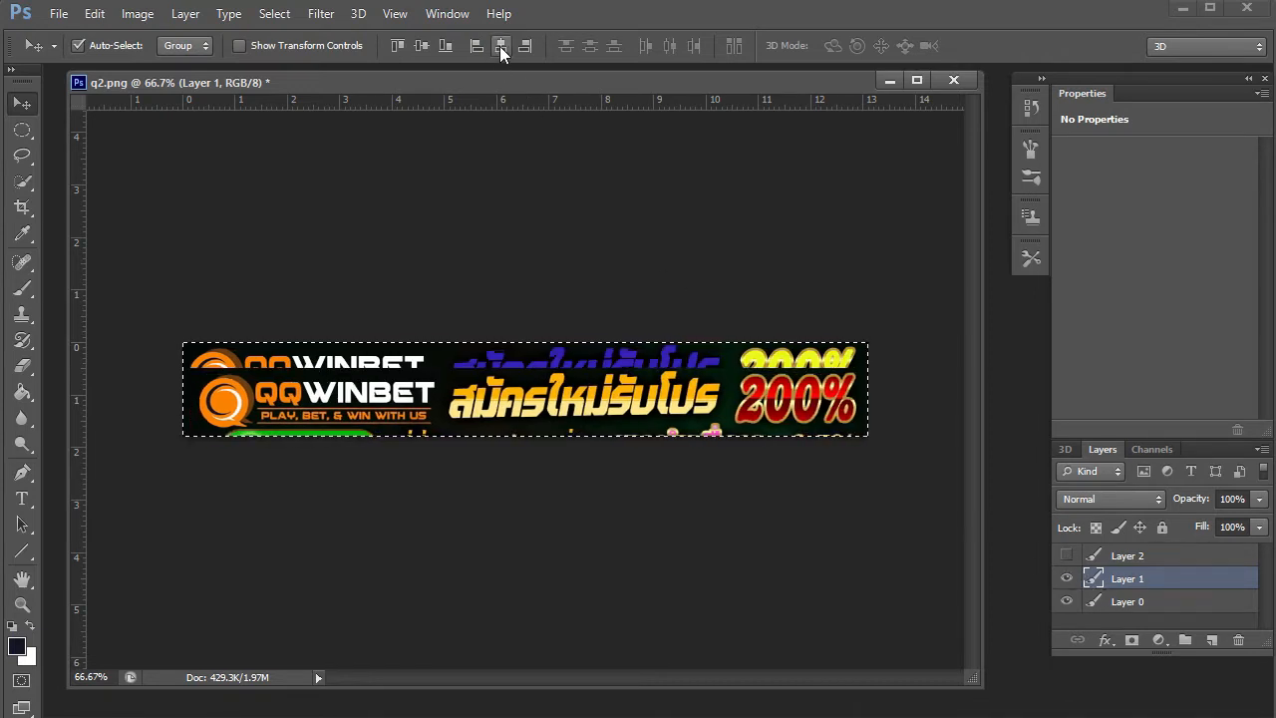
click(421, 46)
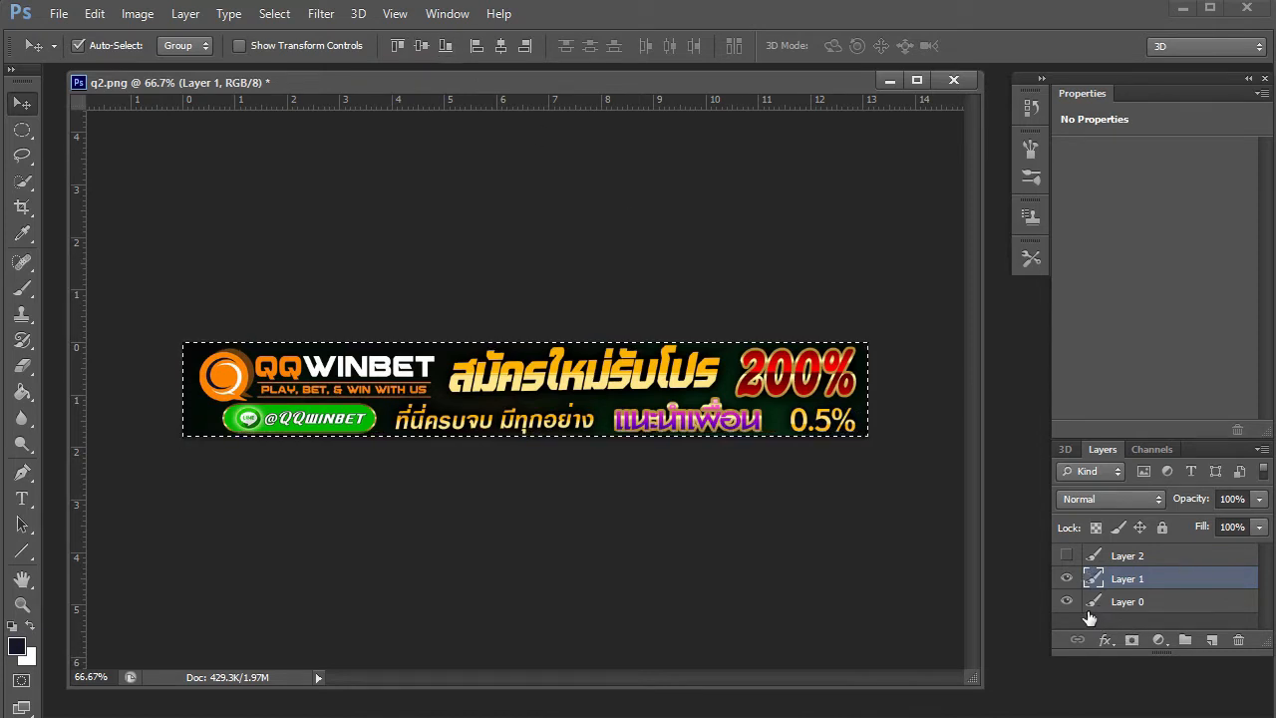
click(1068, 557)
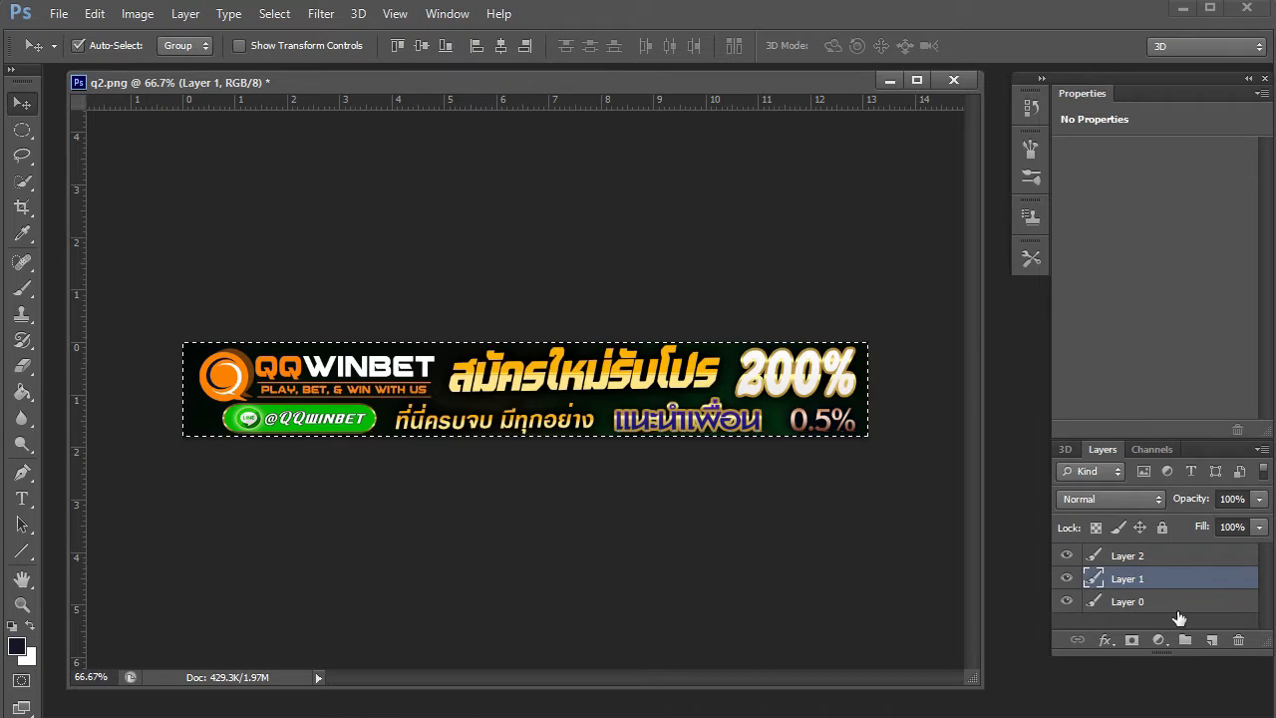
click(1127, 602)
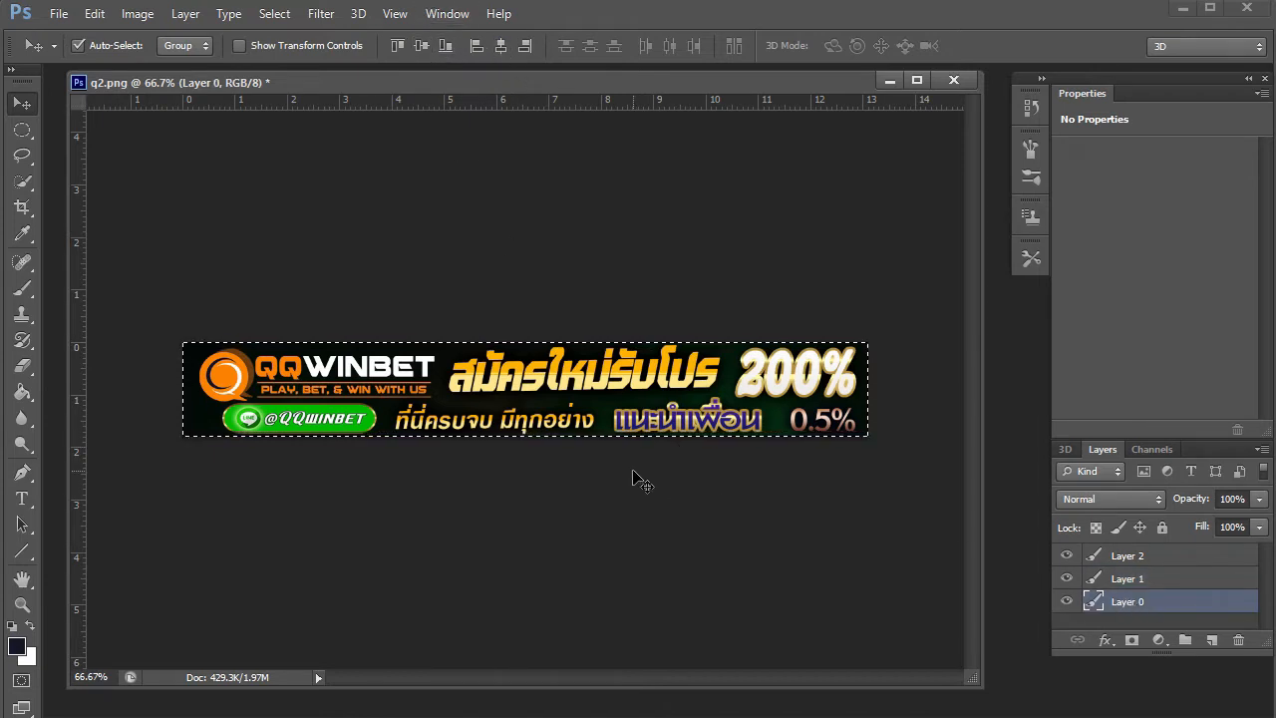
- Deselect the canvas and hide Layer 2, Layer 1 and Layer 0
key(ctrl+d)
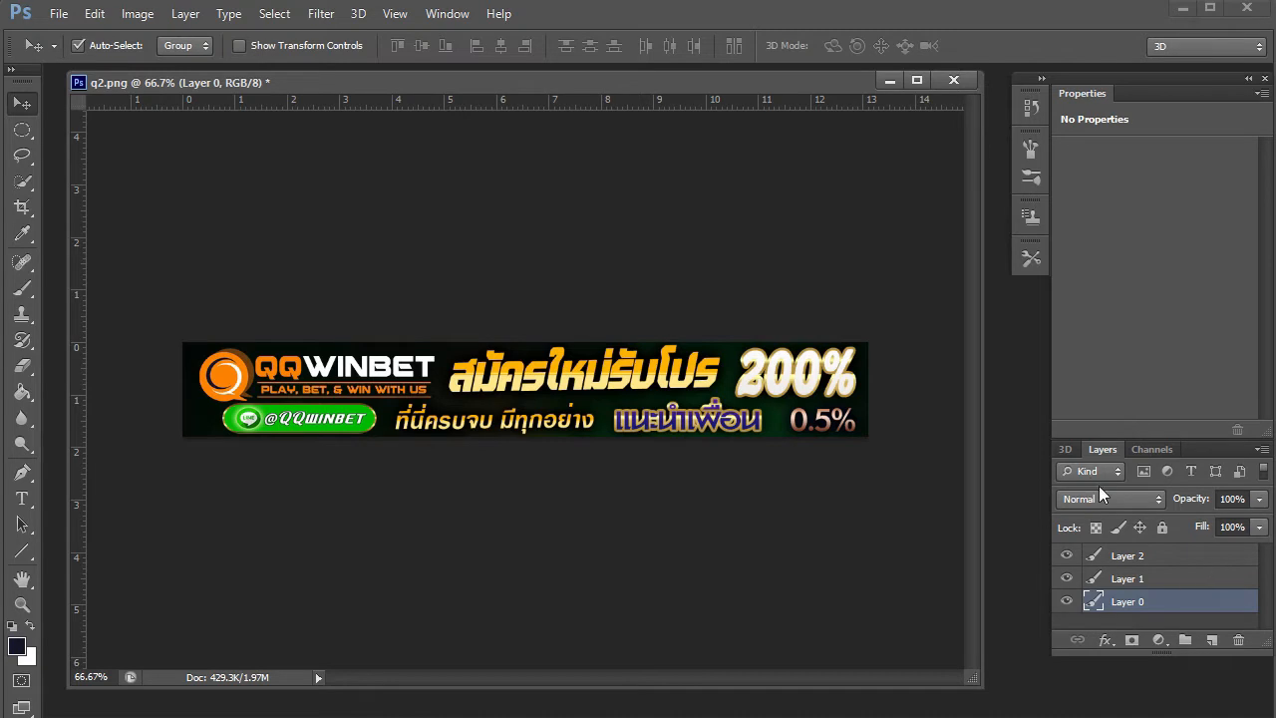
click(1125, 558)
click(1067, 555)
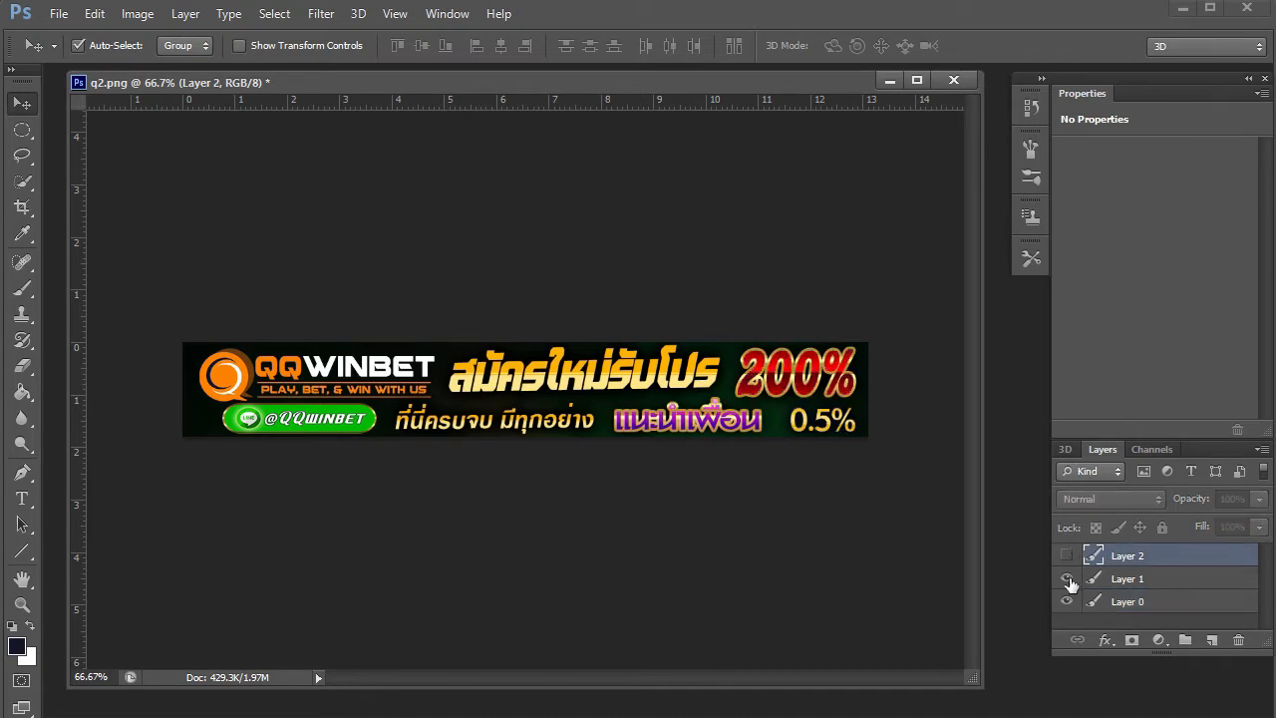
click(1066, 579)
click(1067, 602)
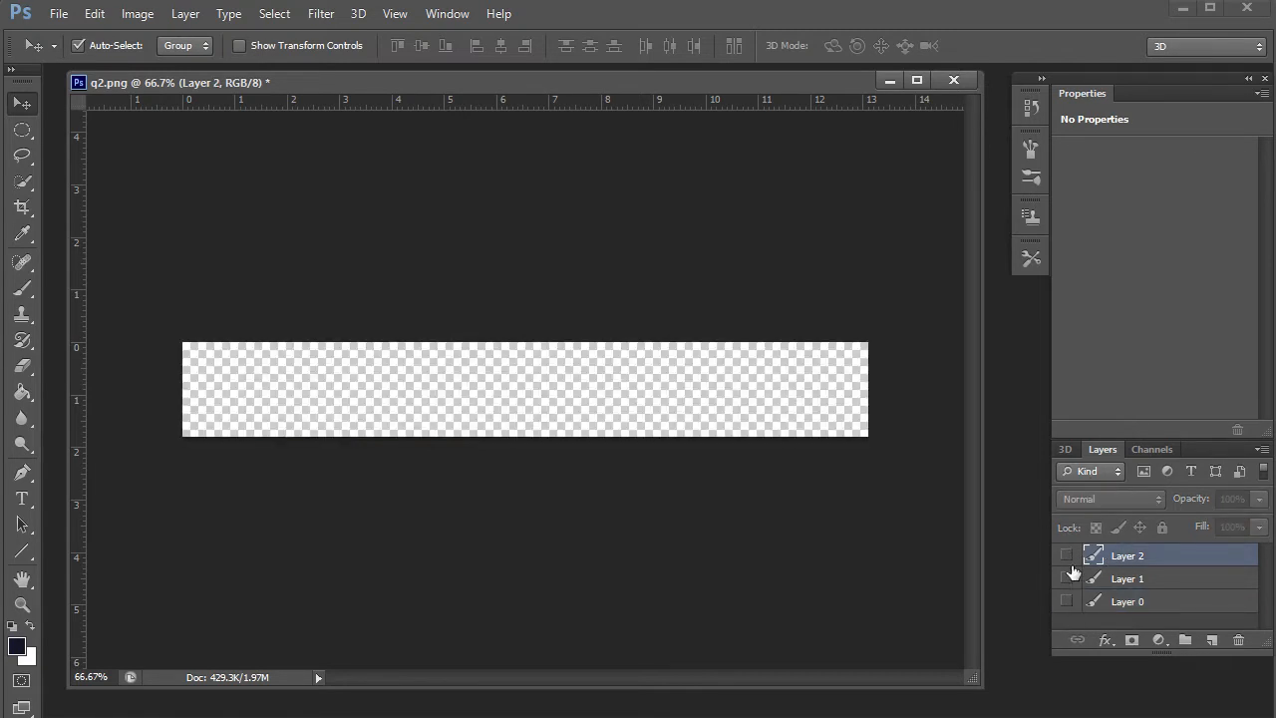
- Show Layers 0, 1 and 2 in turn to compare variants, then hide all three again
click(1065, 603)
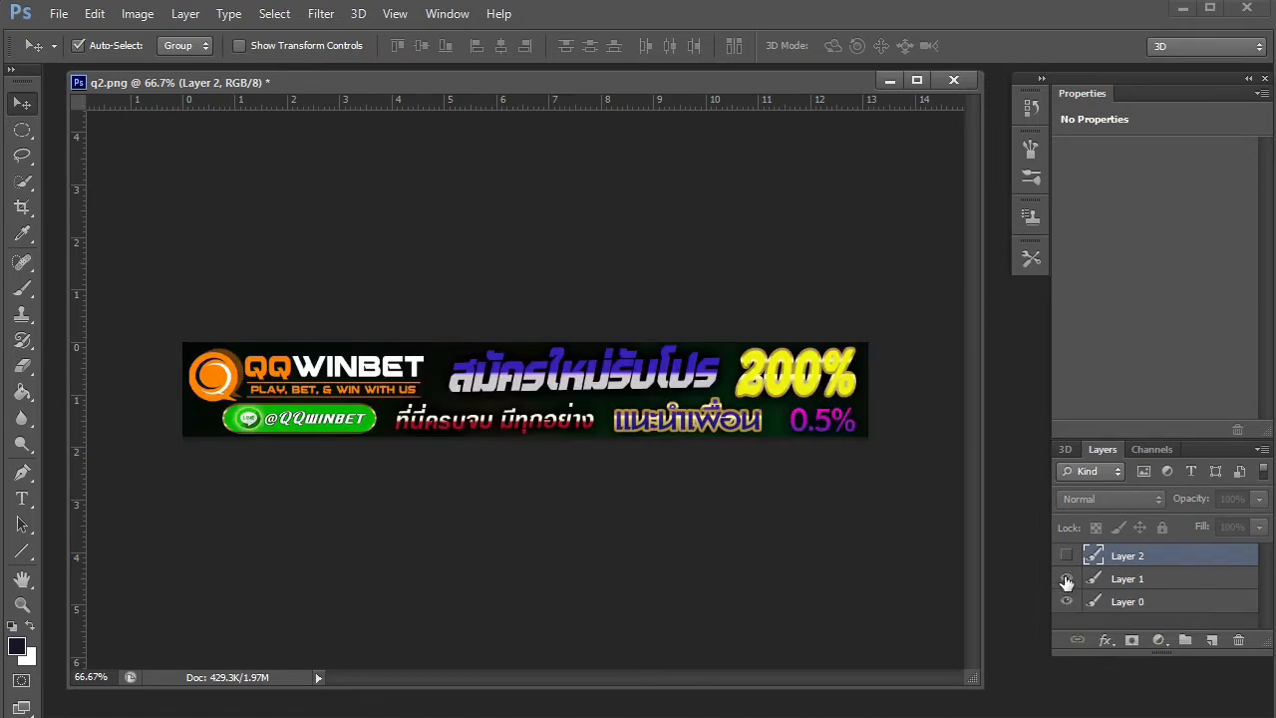
click(1067, 580)
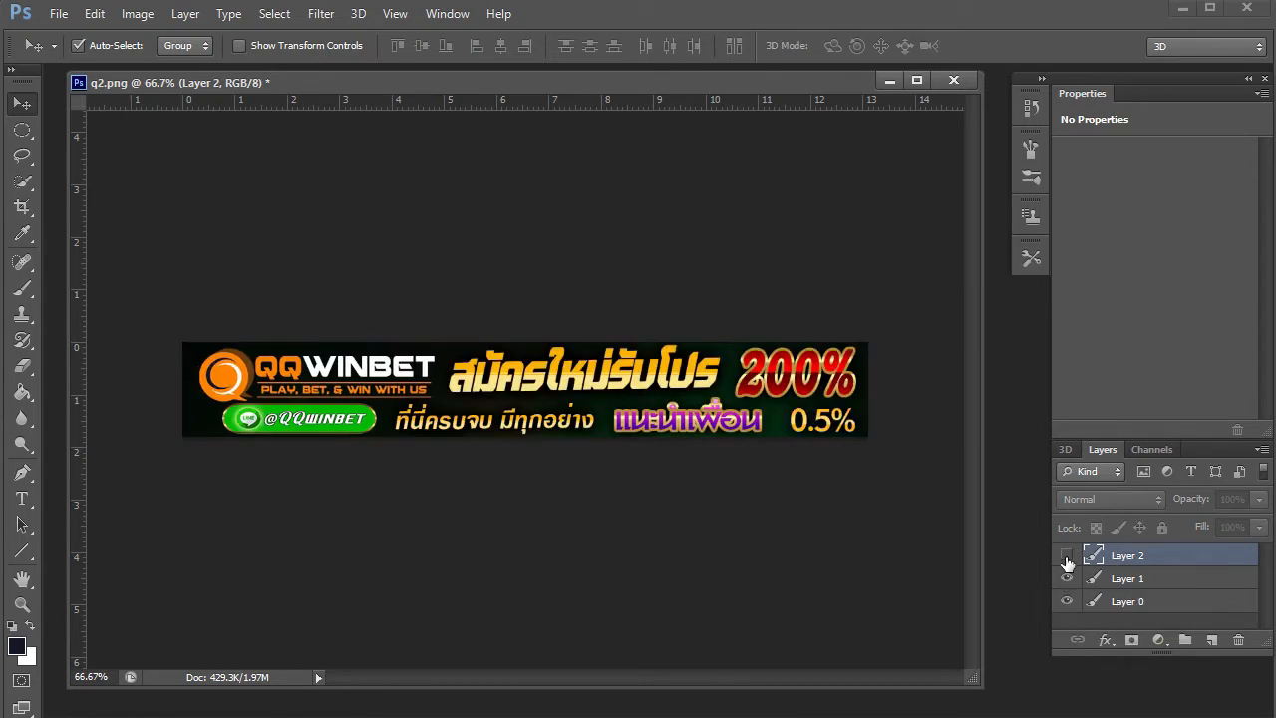
click(1067, 557)
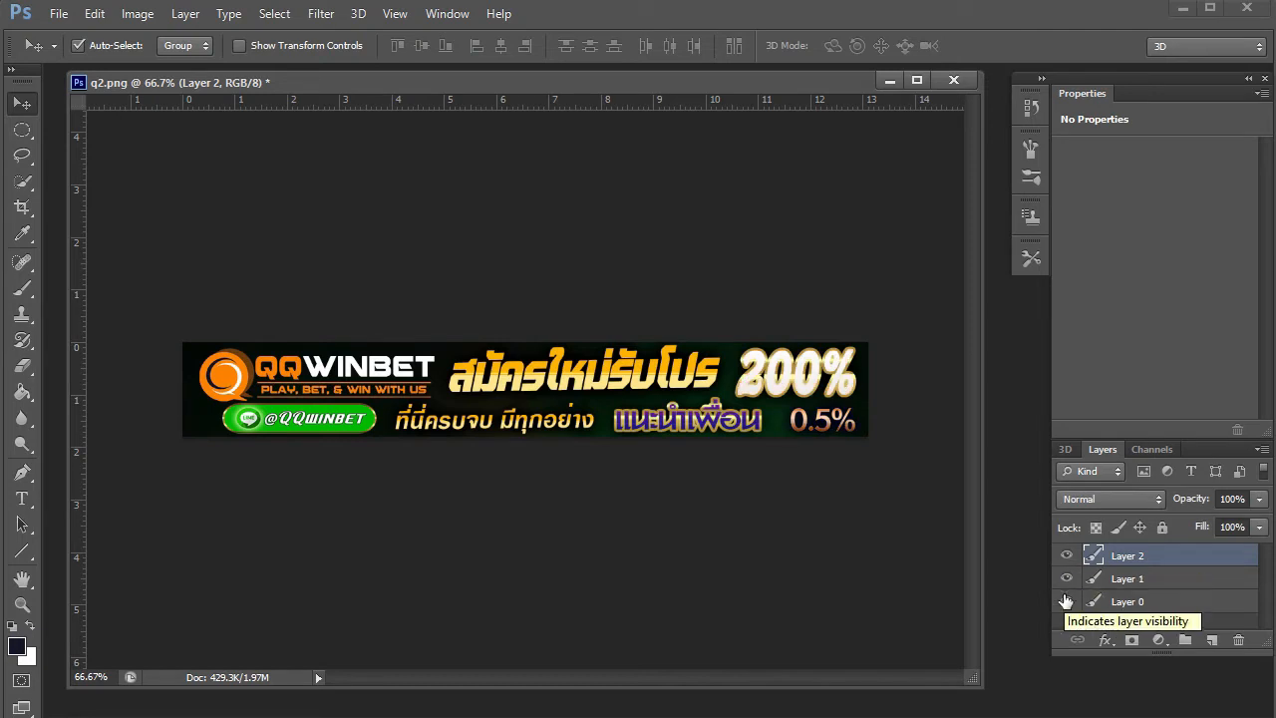
click(1067, 557)
click(1066, 580)
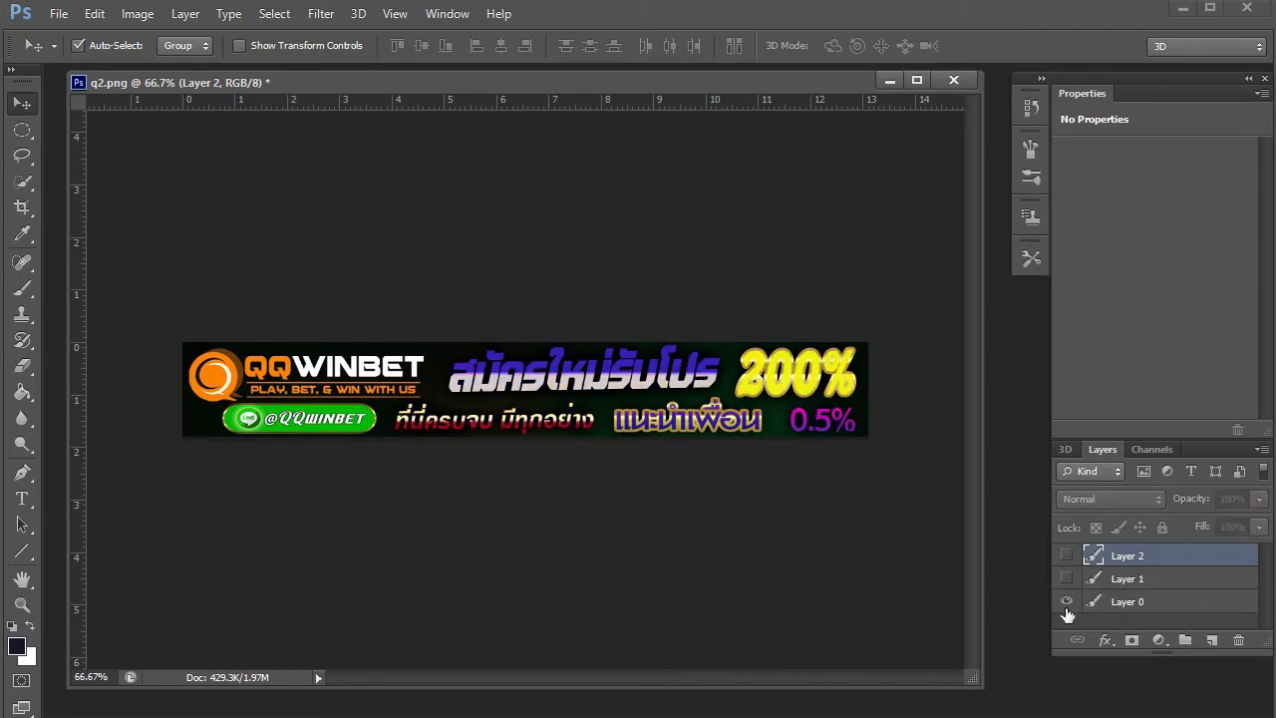
click(1066, 603)
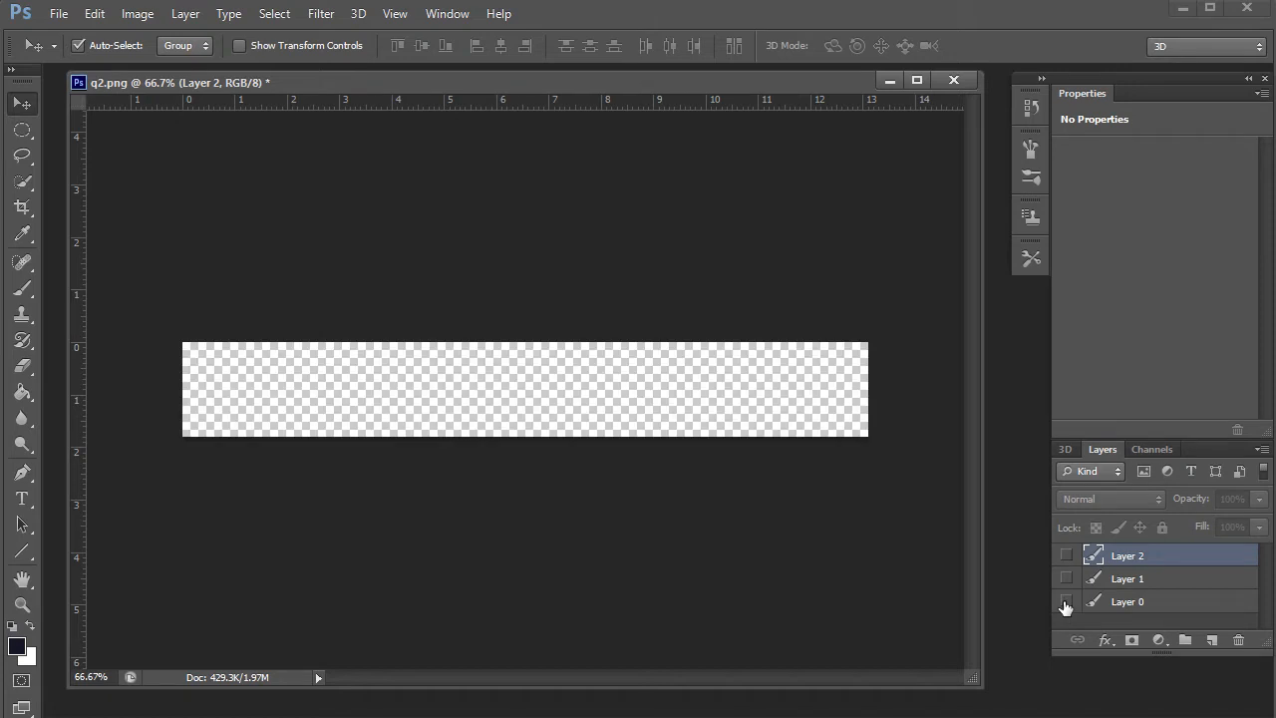
- Open the Timeline panel from the Window menu and create a frame animation
click(445, 14)
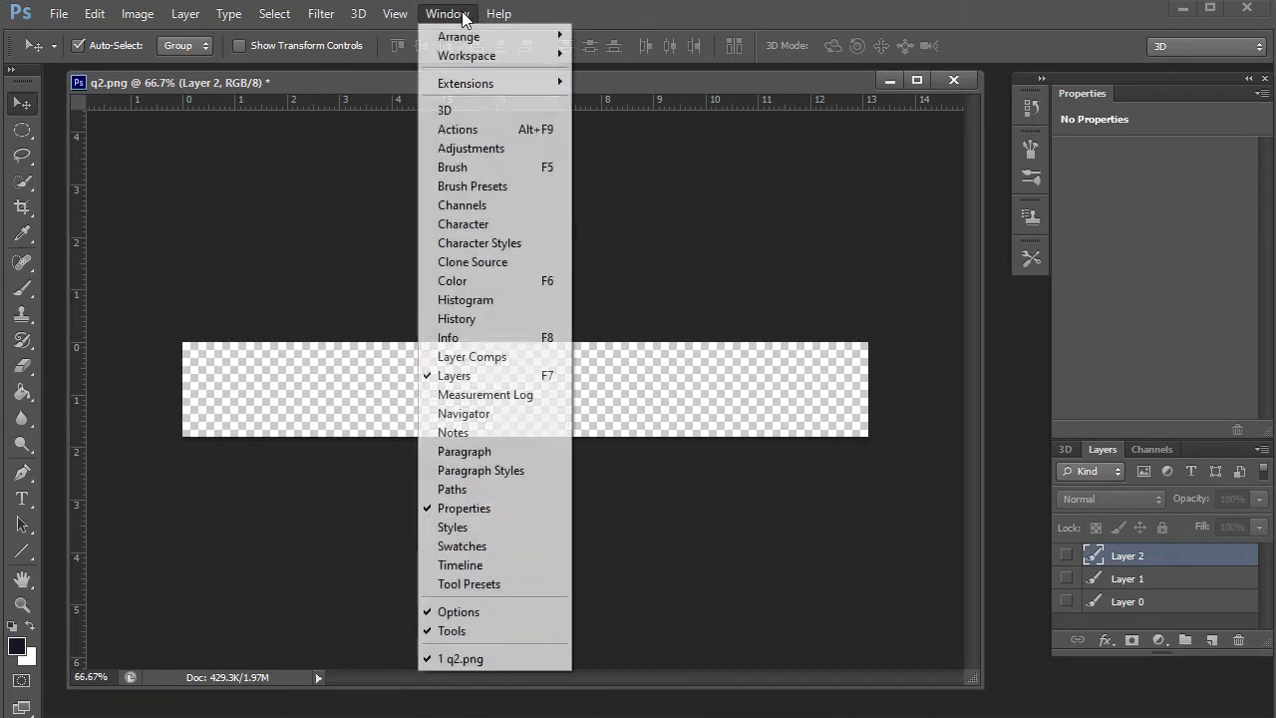
click(474, 566)
drag(539, 239, 496, 64)
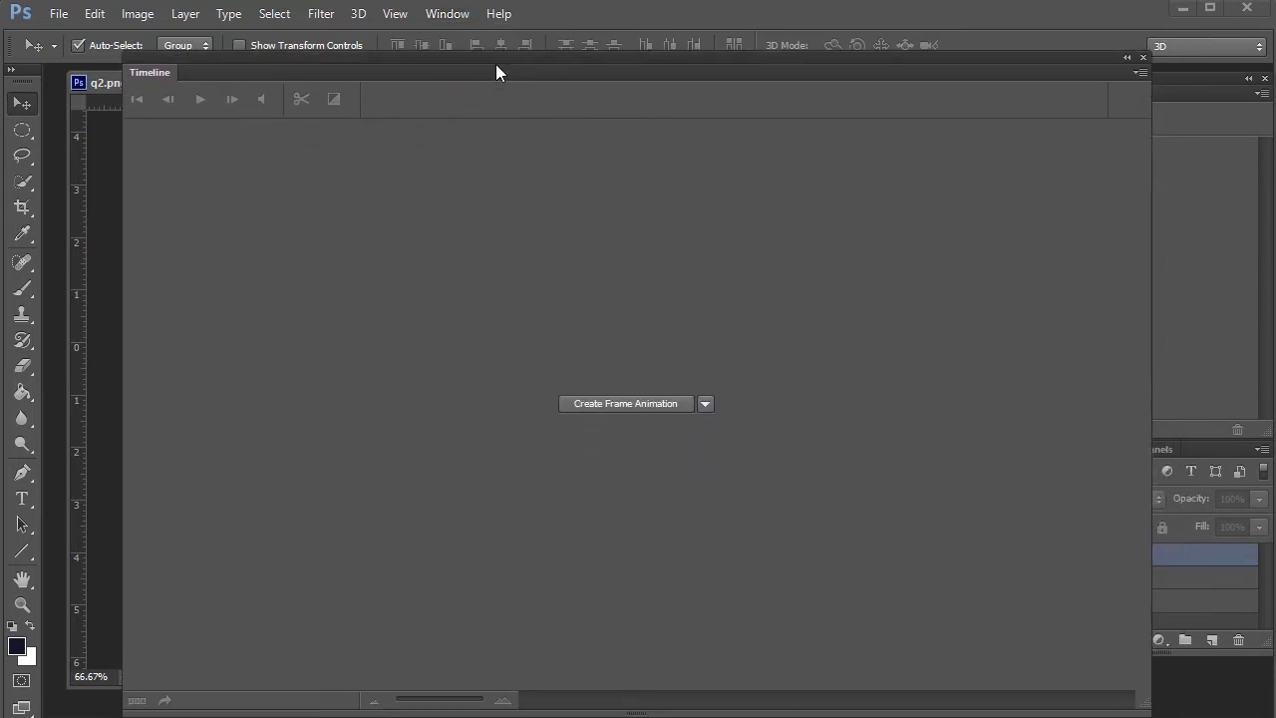
click(608, 403)
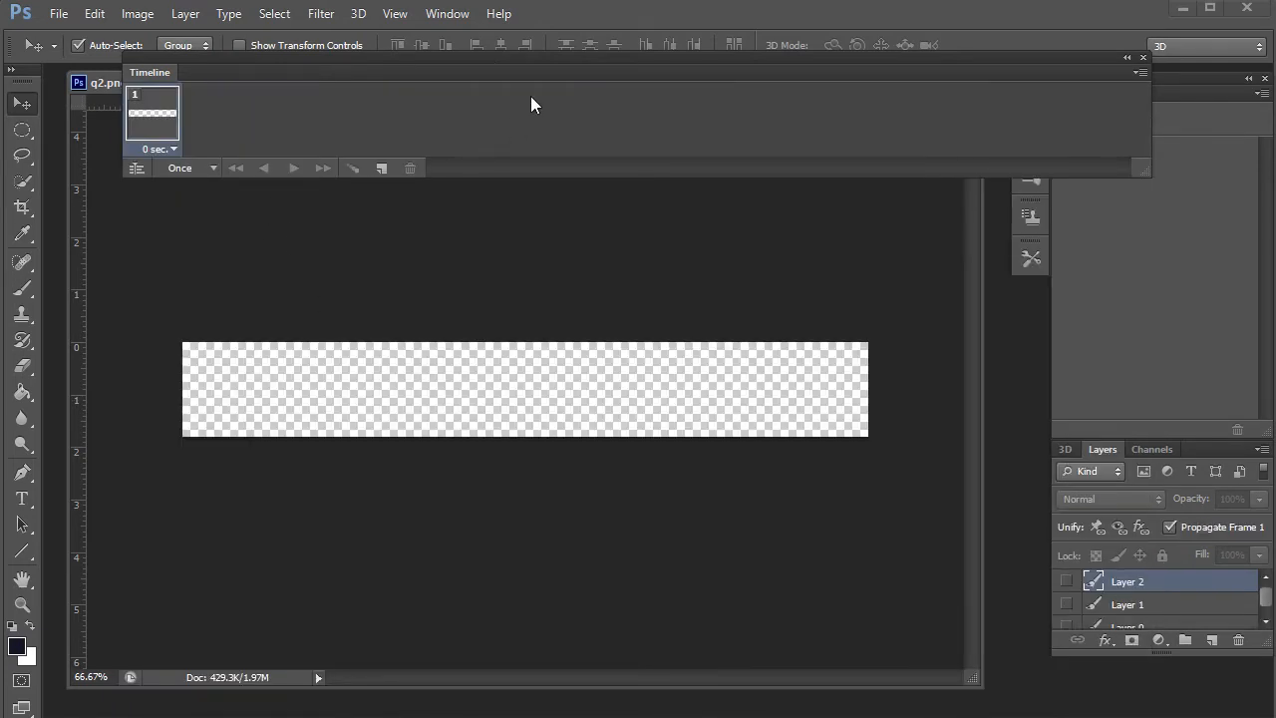
- Move and narrow the Timeline panel so it sits below the canvas
drag(529, 70, 469, 491)
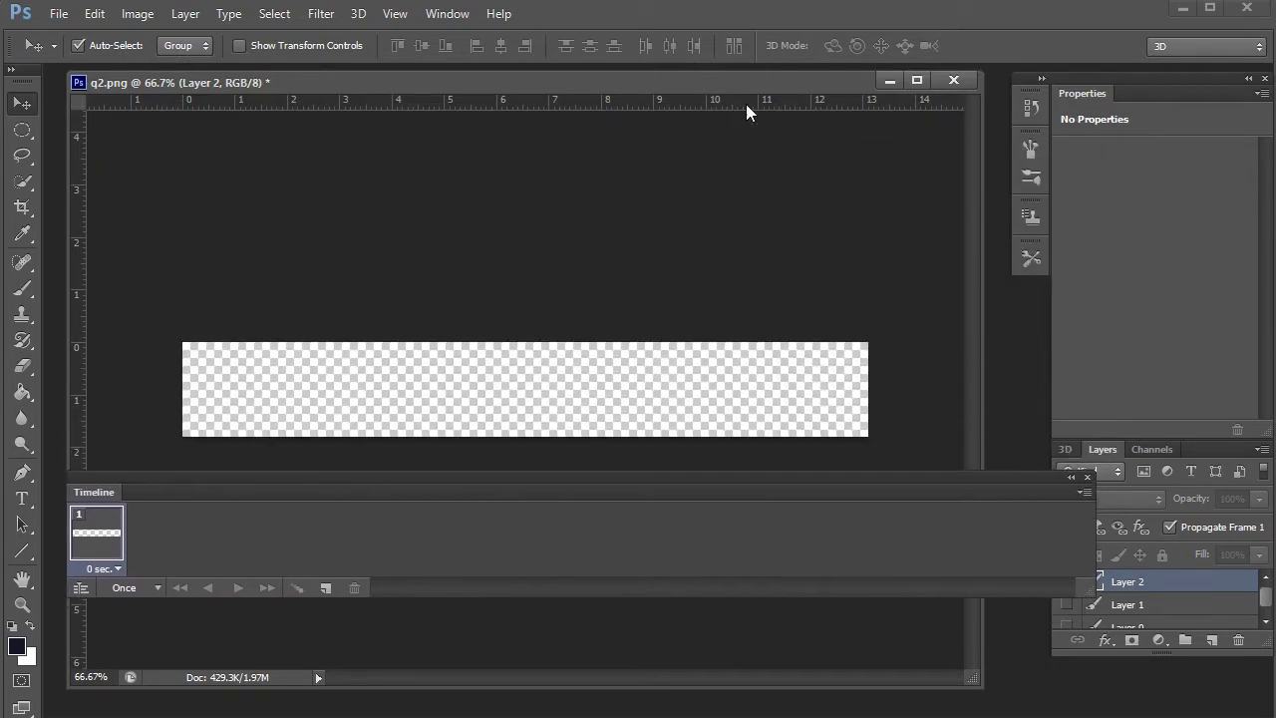
drag(1097, 526, 903, 526)
mouse_move(445, 492)
mouse_down()
mouse_move(467, 490)
mouse_move(462, 504)
mouse_up()
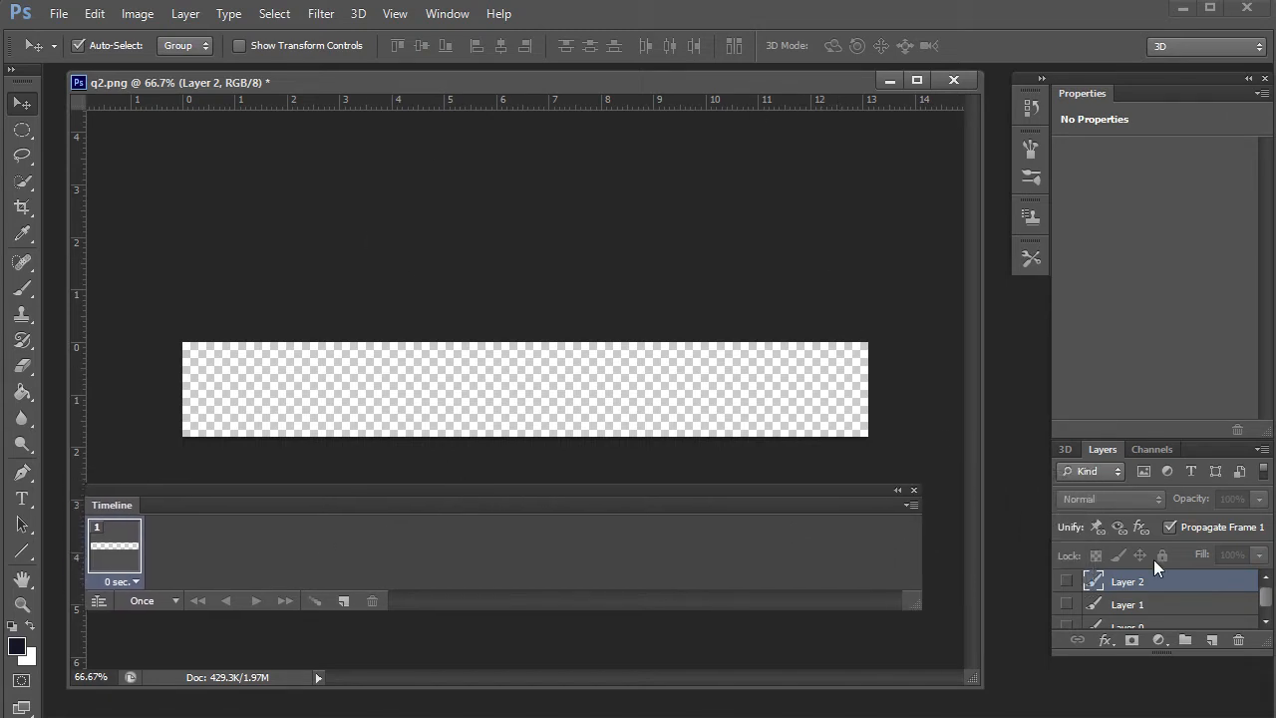
scroll(1210, 580, down, 1)
drag(732, 85, 666, 98)
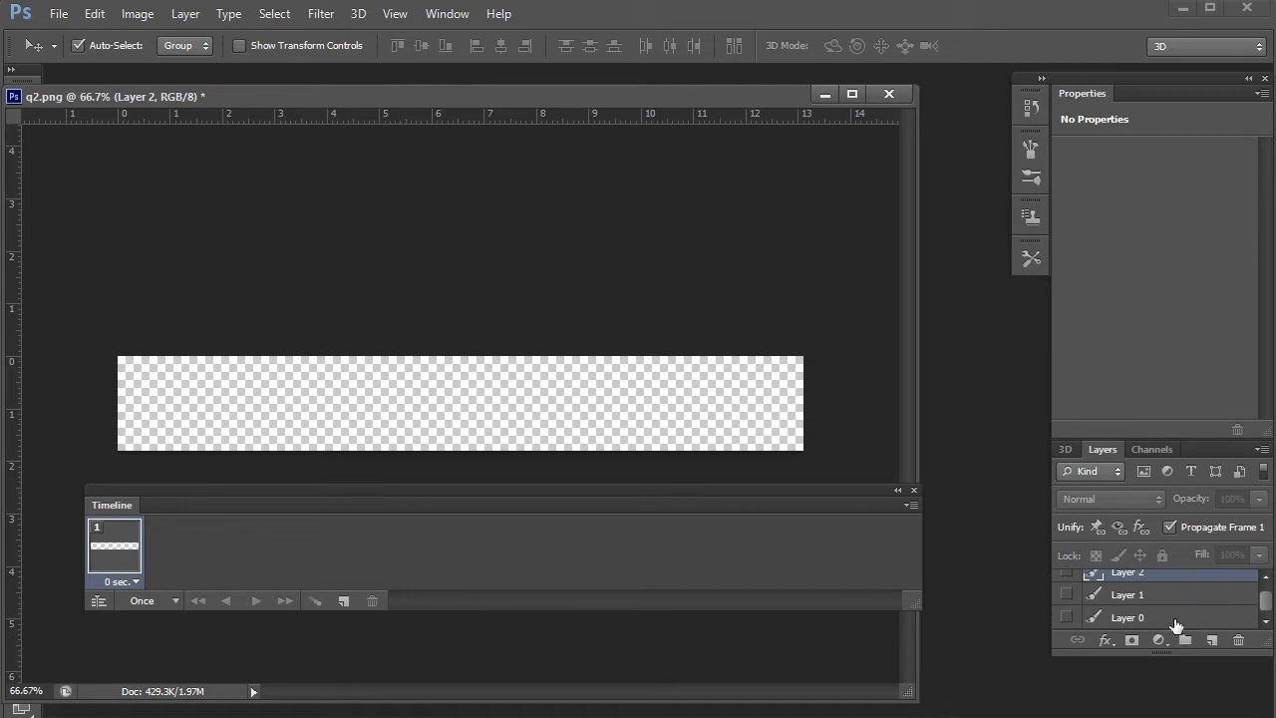
- Show Layer 0 in frame 1, duplicate to a frame 2 showing Layer 1, then add a third frame
click(1067, 617)
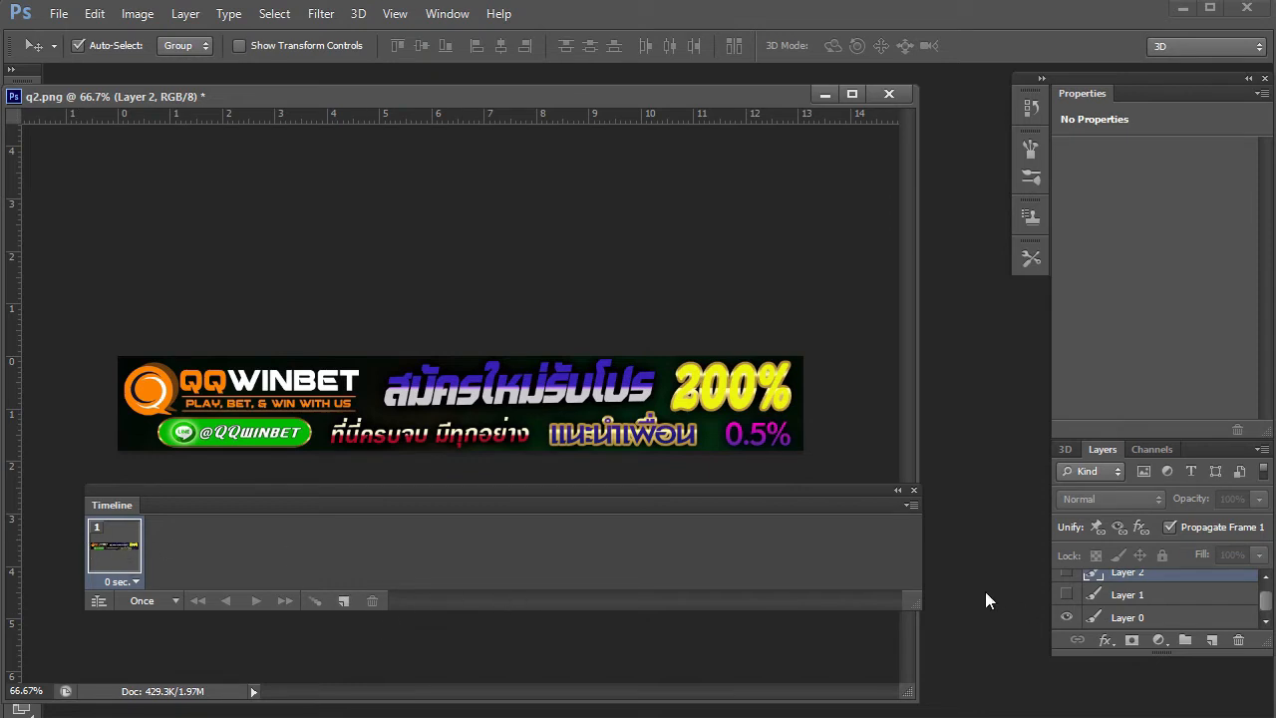
click(343, 600)
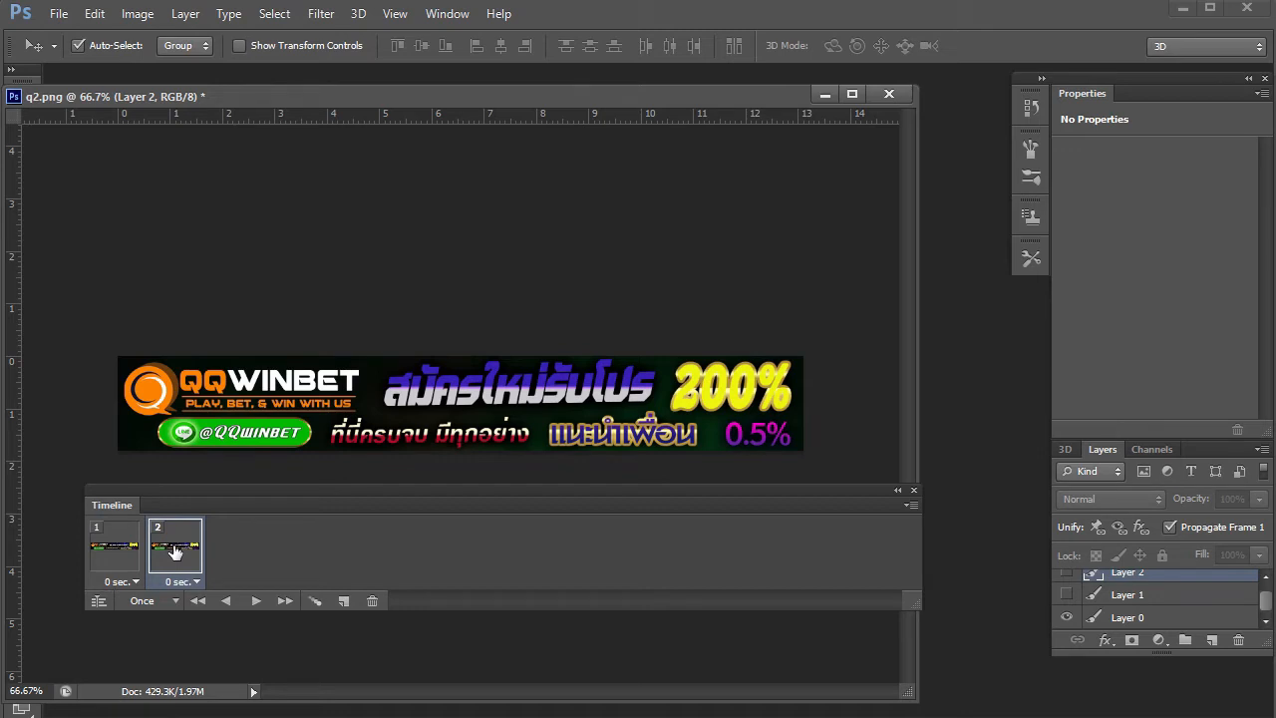
click(1067, 594)
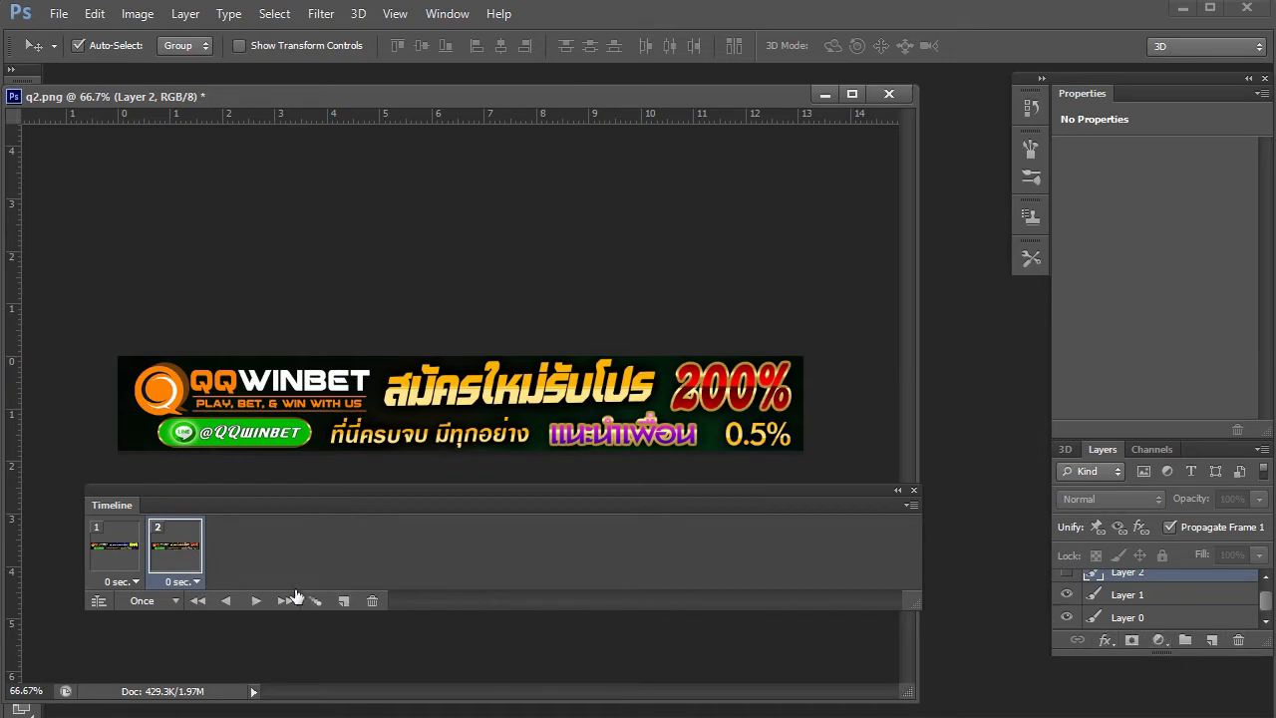
click(342, 602)
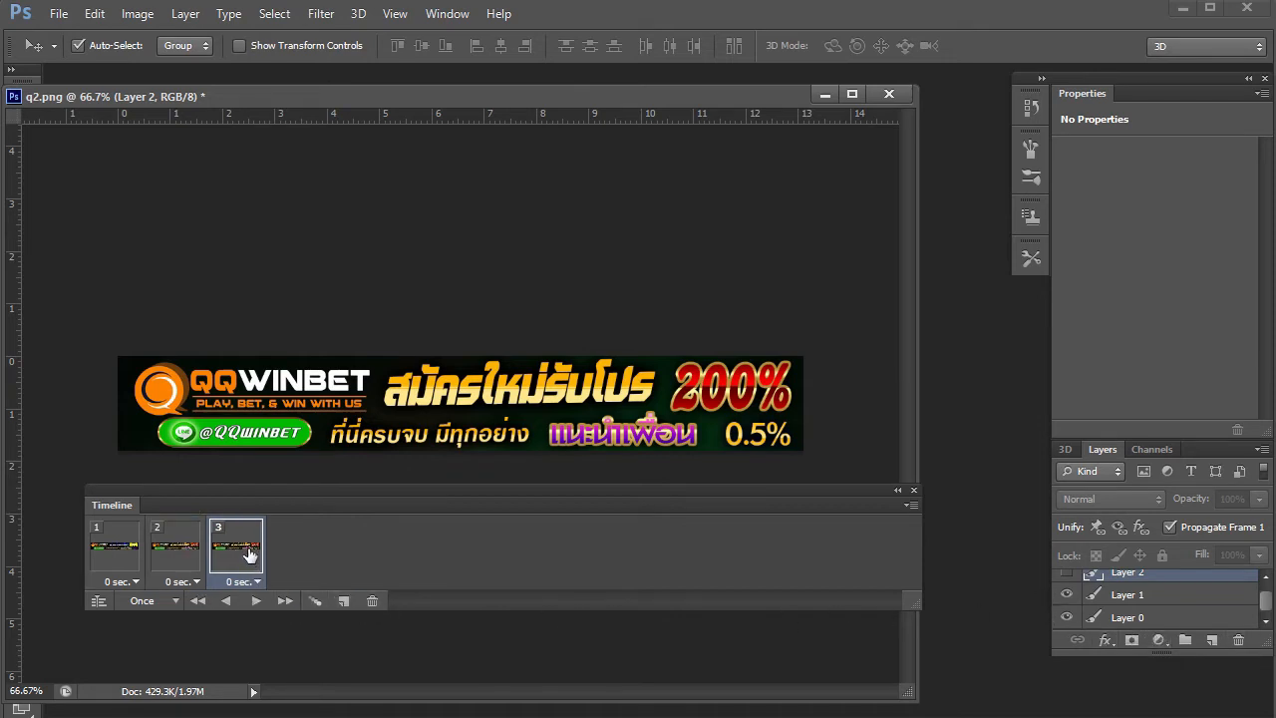
- Show Layer 2 in frame 3 and set all three frame delays to 0.5 seconds
click(1066, 574)
click(134, 581)
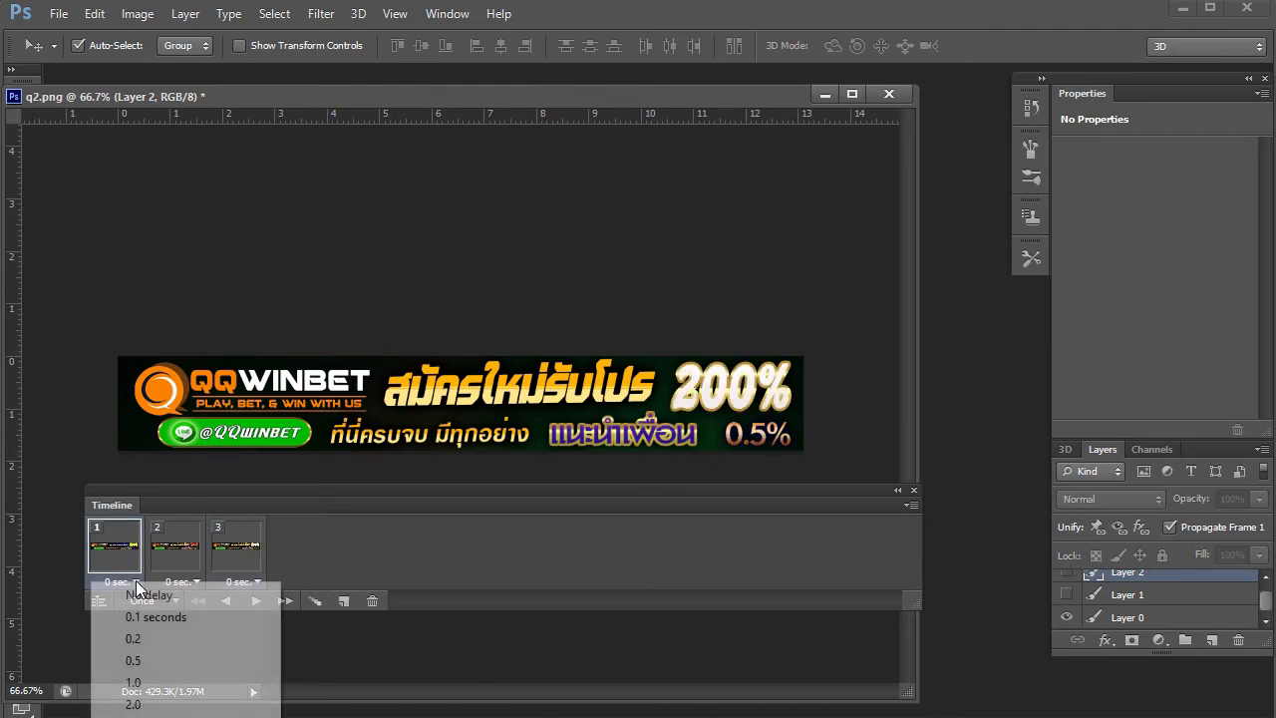
click(152, 667)
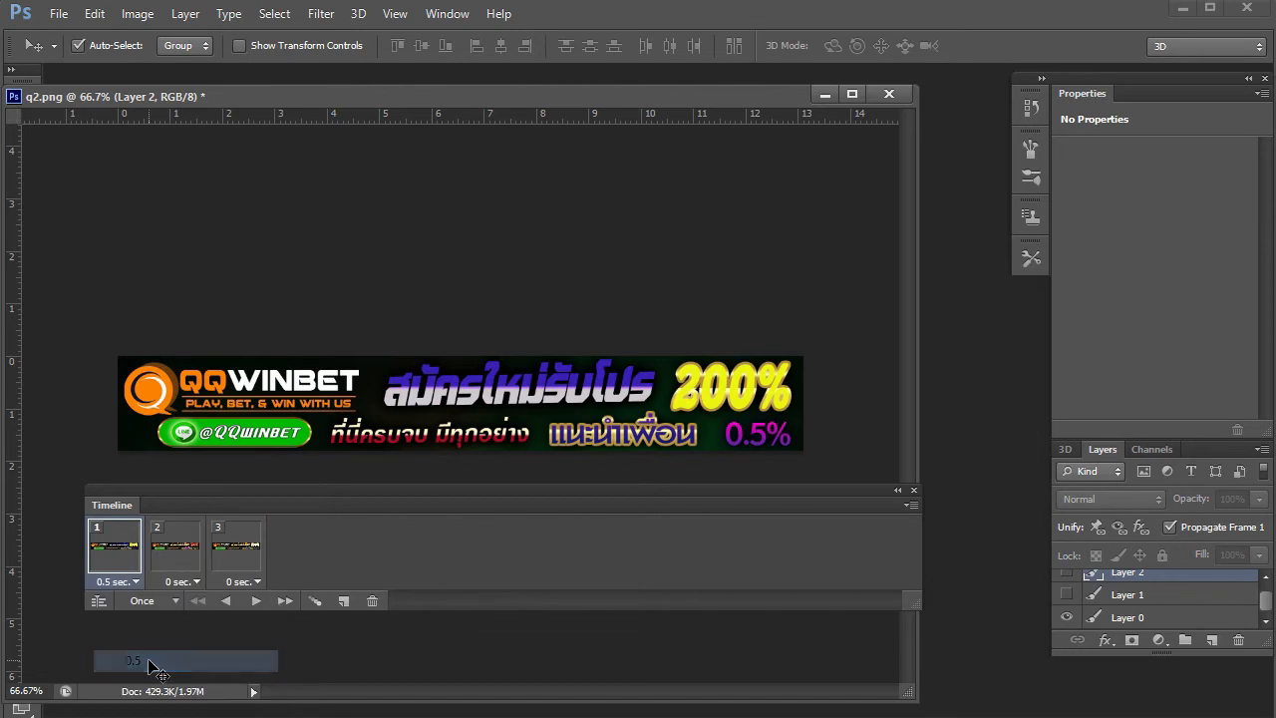
click(180, 559)
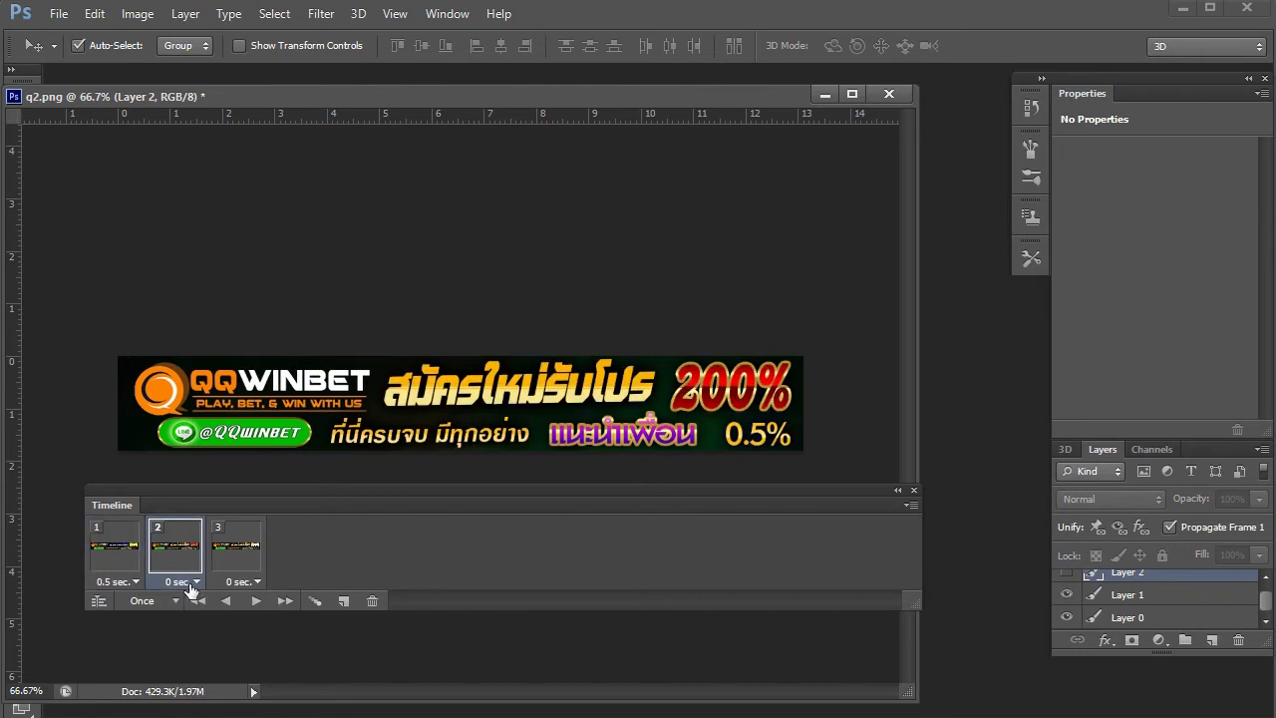
click(195, 581)
click(194, 664)
click(237, 552)
click(251, 581)
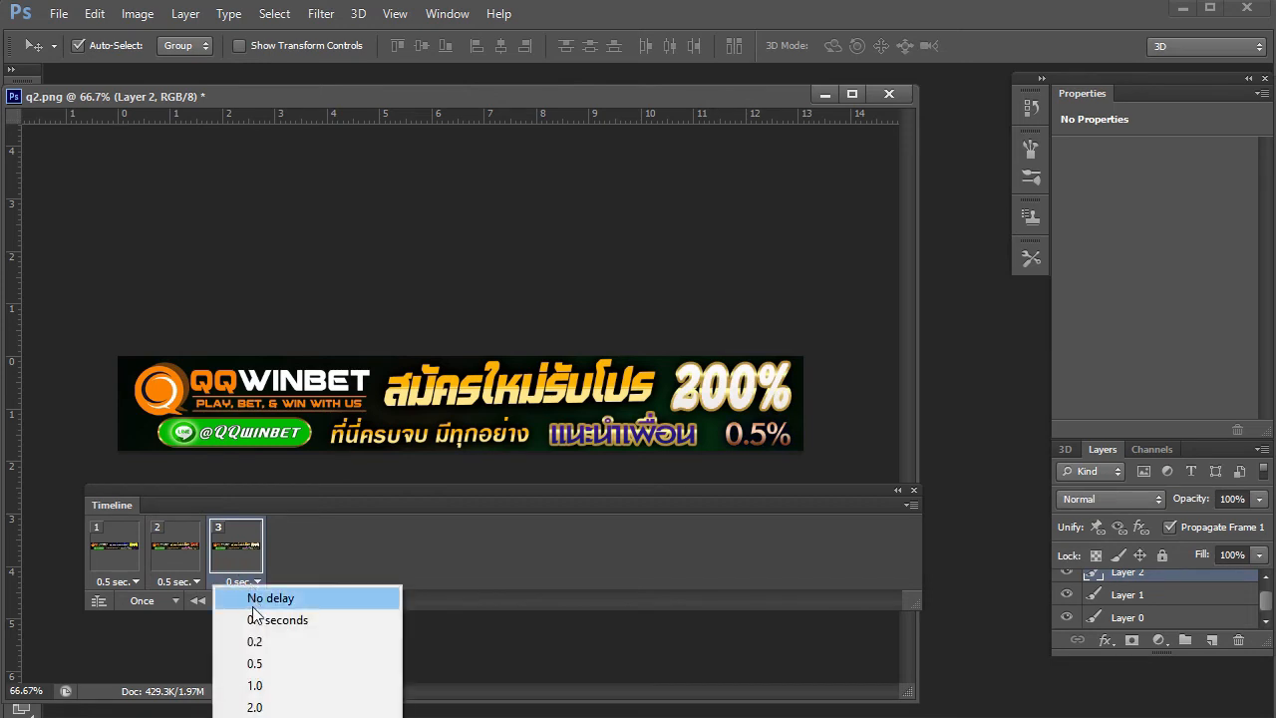
click(248, 665)
- Set the animation looping to Forever and play a preview
click(174, 601)
click(176, 660)
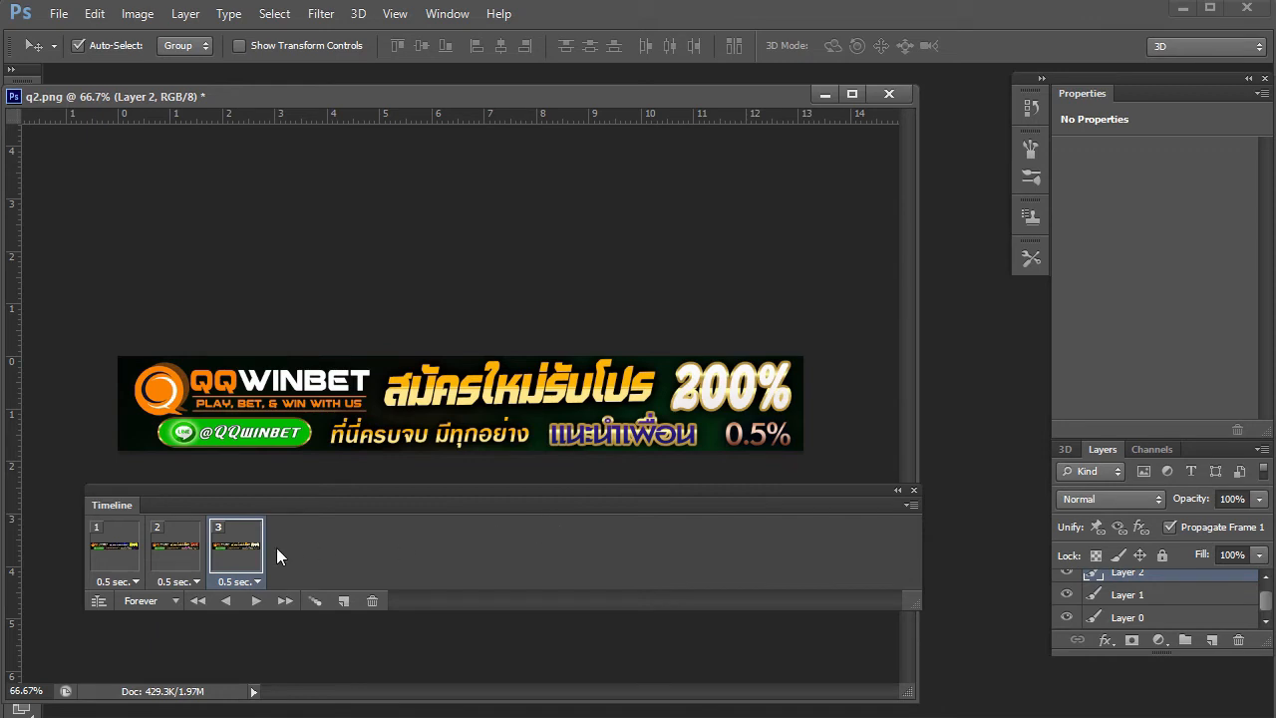
click(252, 607)
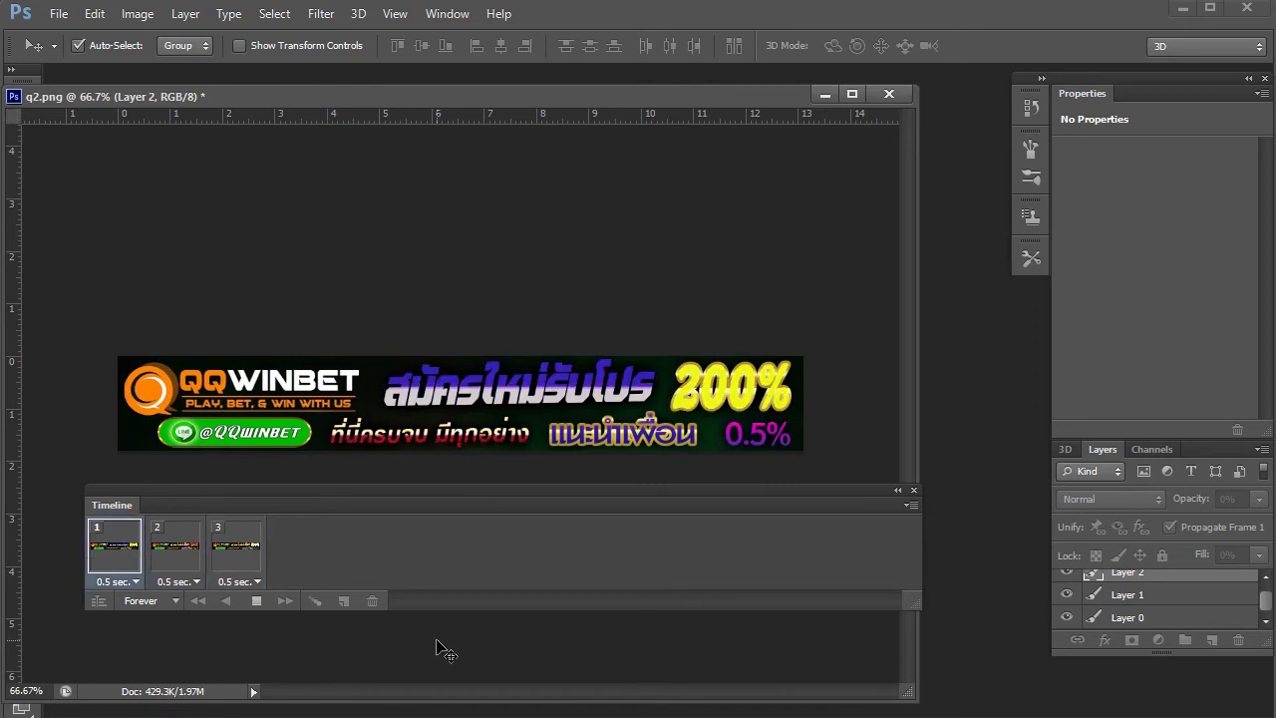
- Stop the animation preview and shift the document window to the right
click(258, 601)
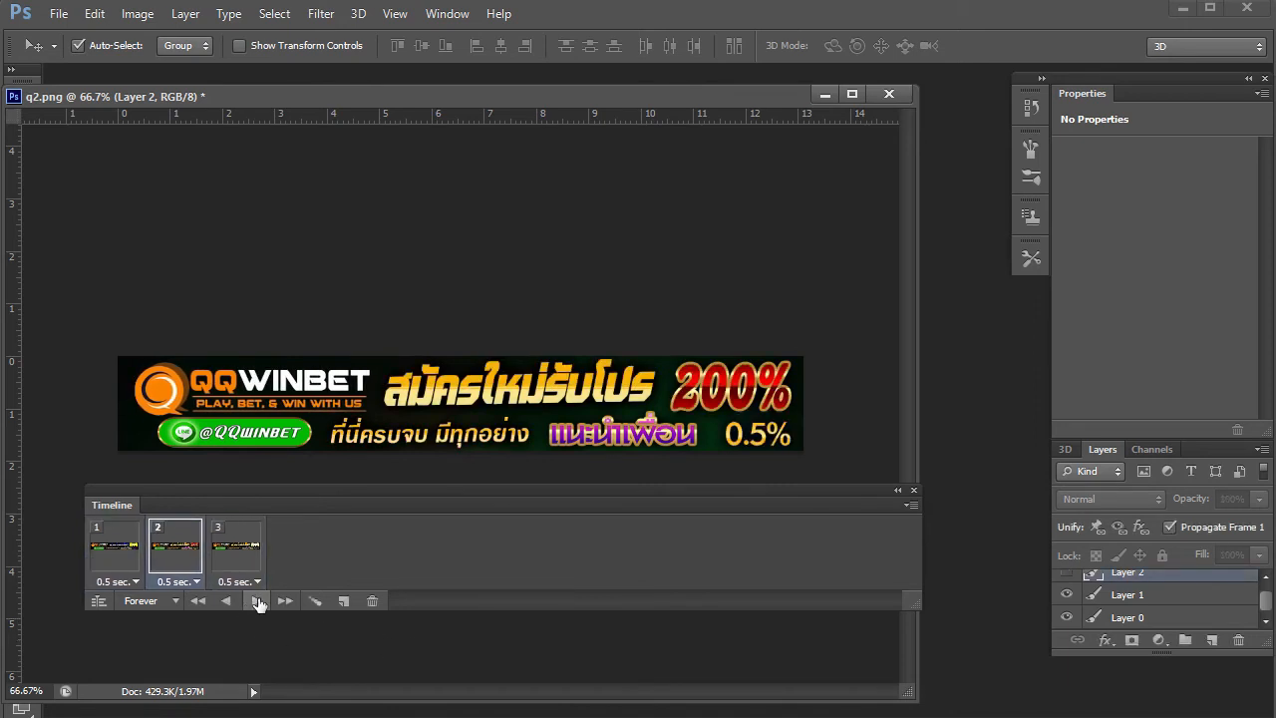
drag(313, 95, 383, 92)
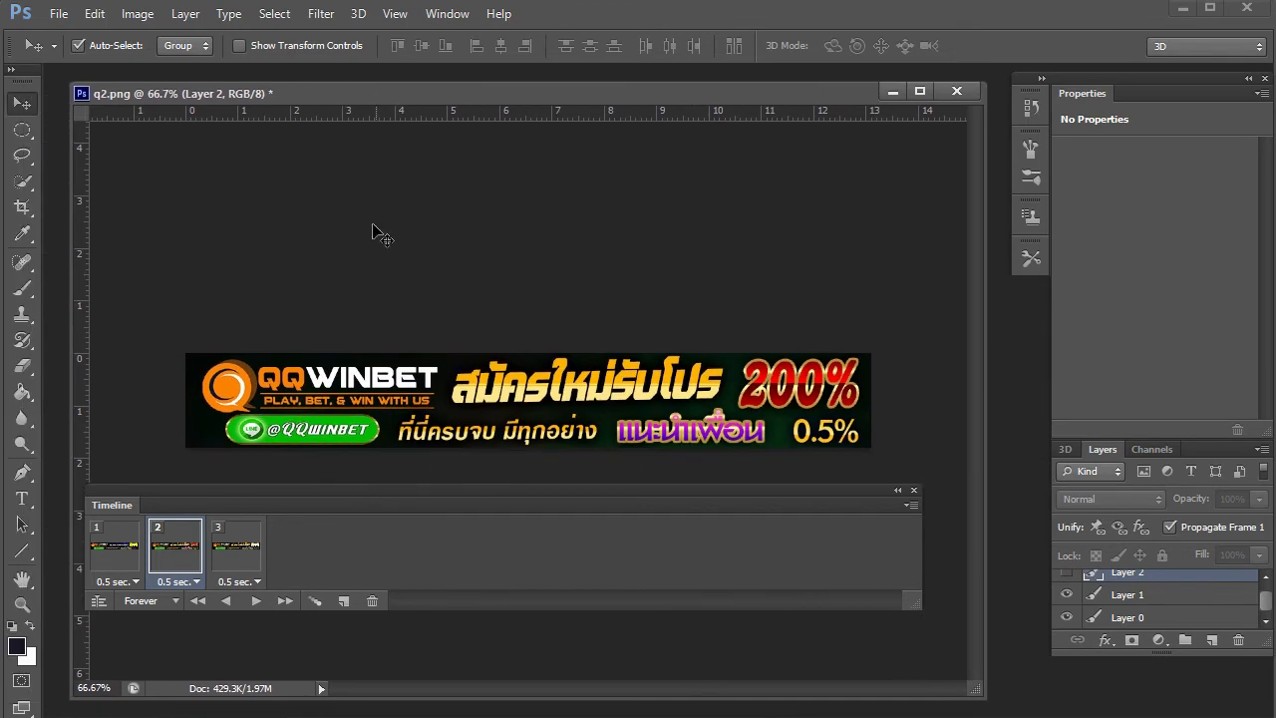
- Export via Save for Web with the GIF 128 Dithered preset as 'slide live' on the Desktop
click(57, 13)
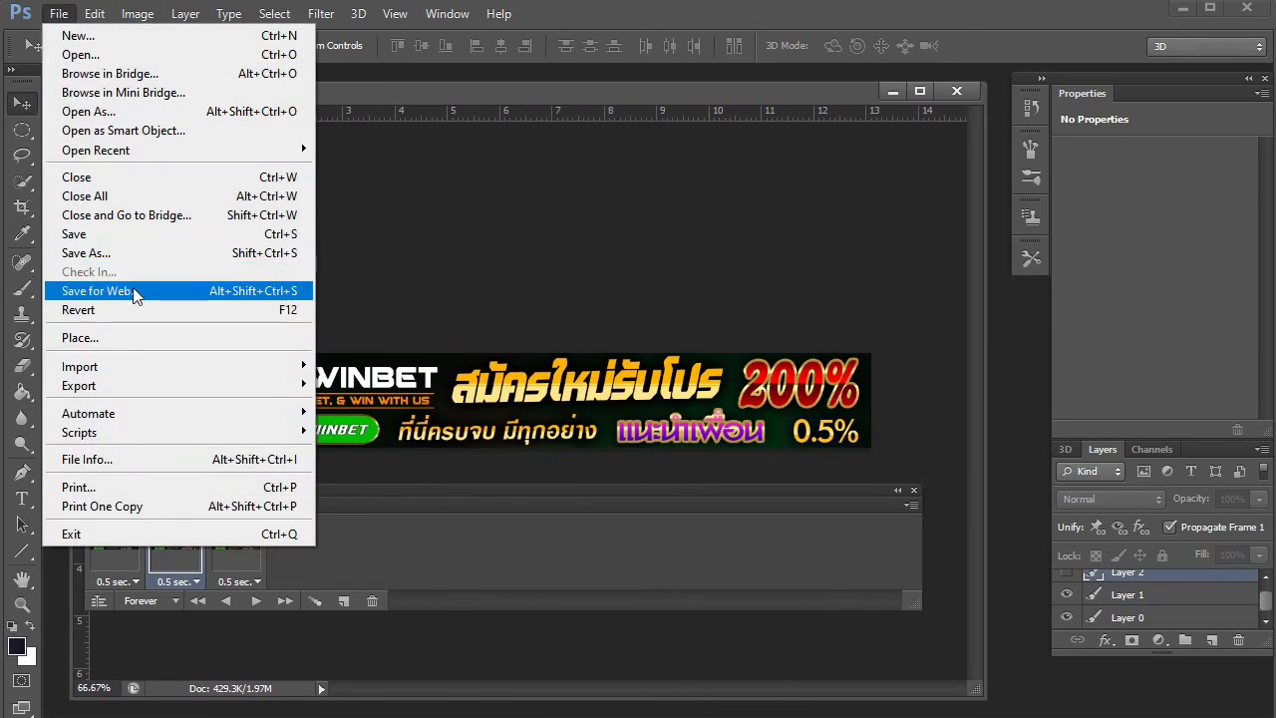
click(136, 290)
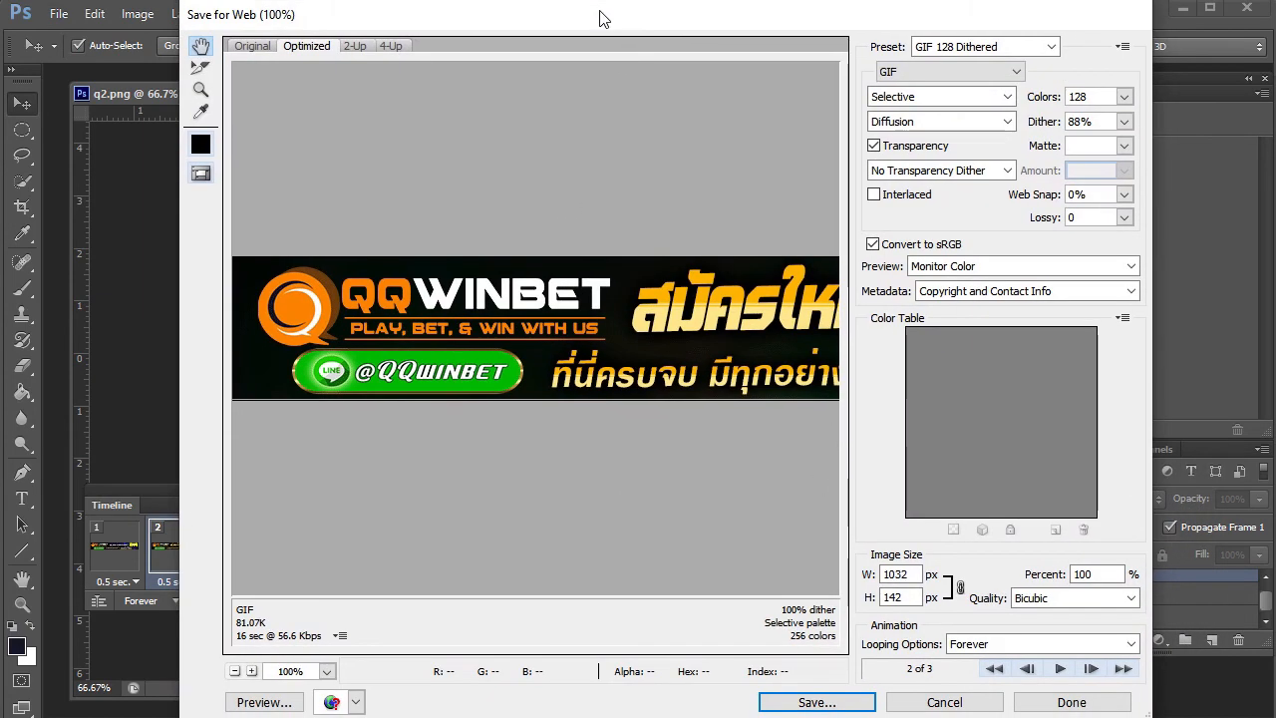
click(815, 701)
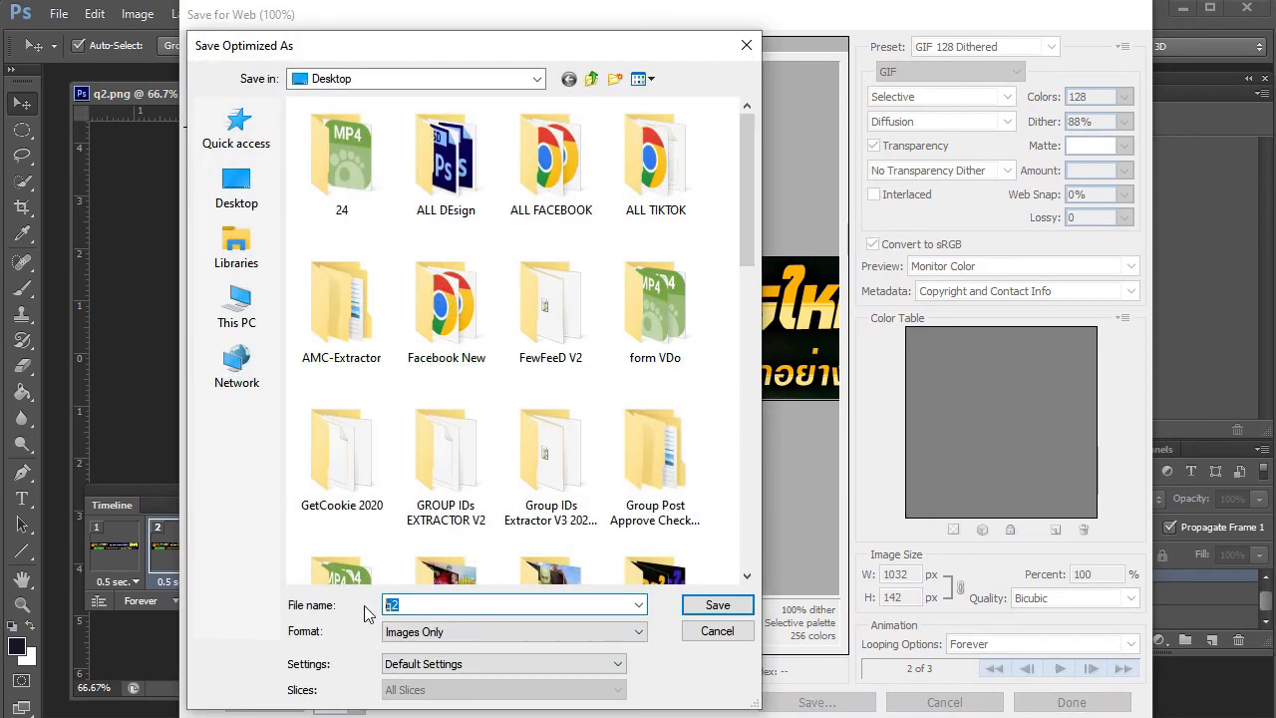
text(slide live)
click(716, 607)
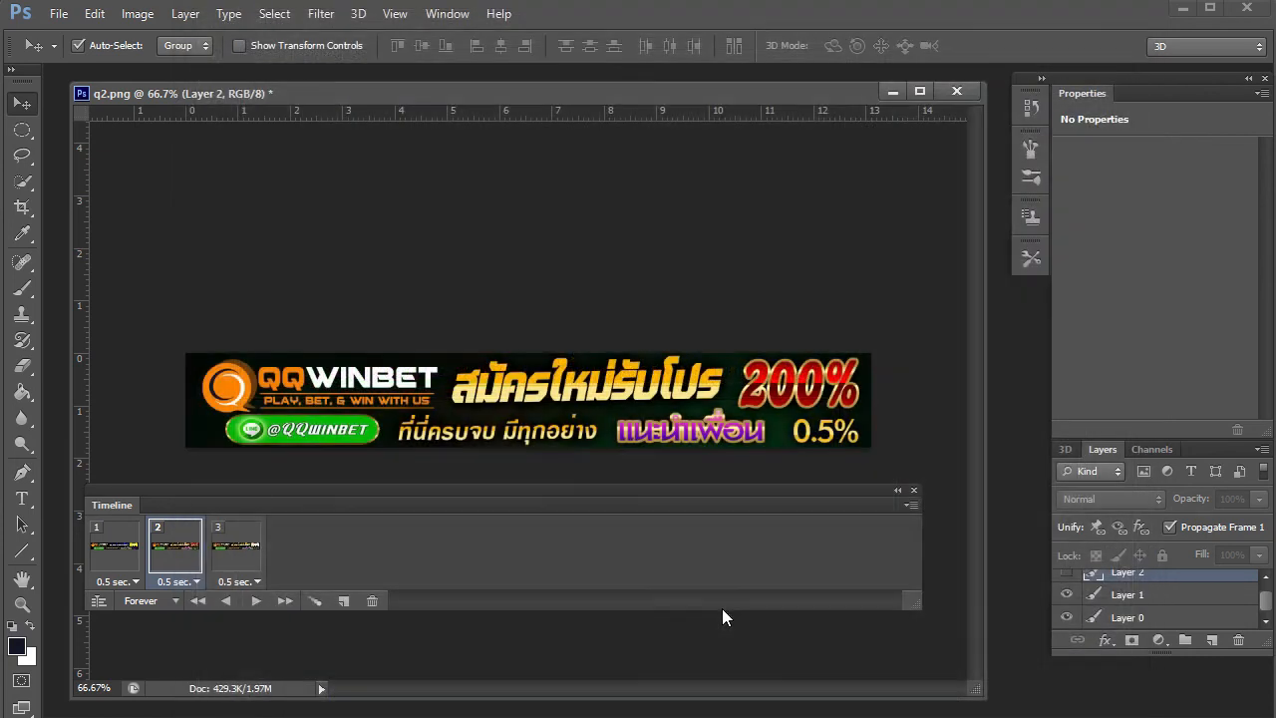